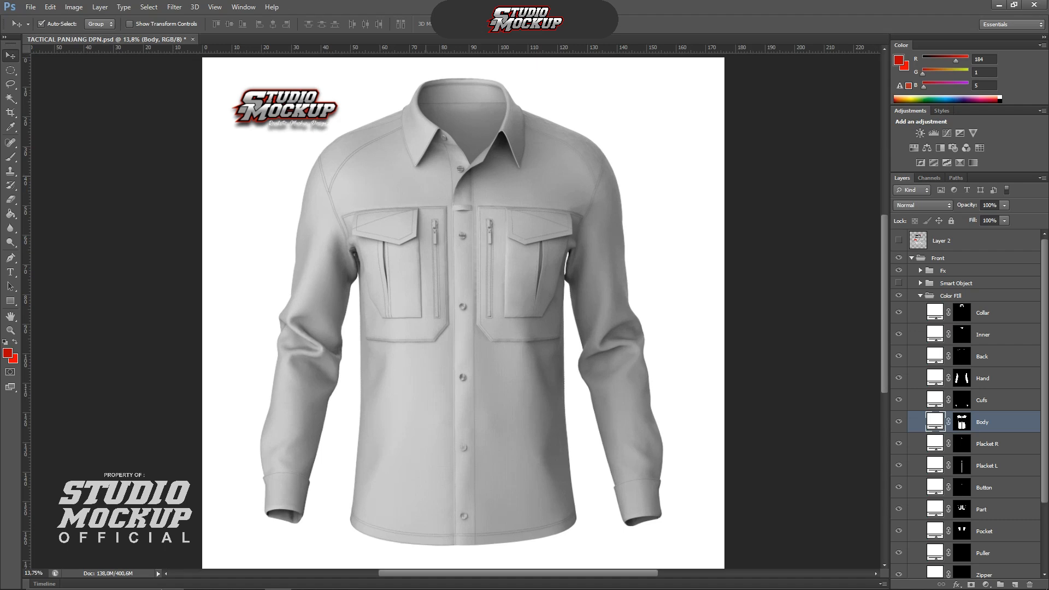
# Change the Collar fill layer's colour to the dark red foreground colour #b80105.
pyautogui.hotkey('ctrl', '-')
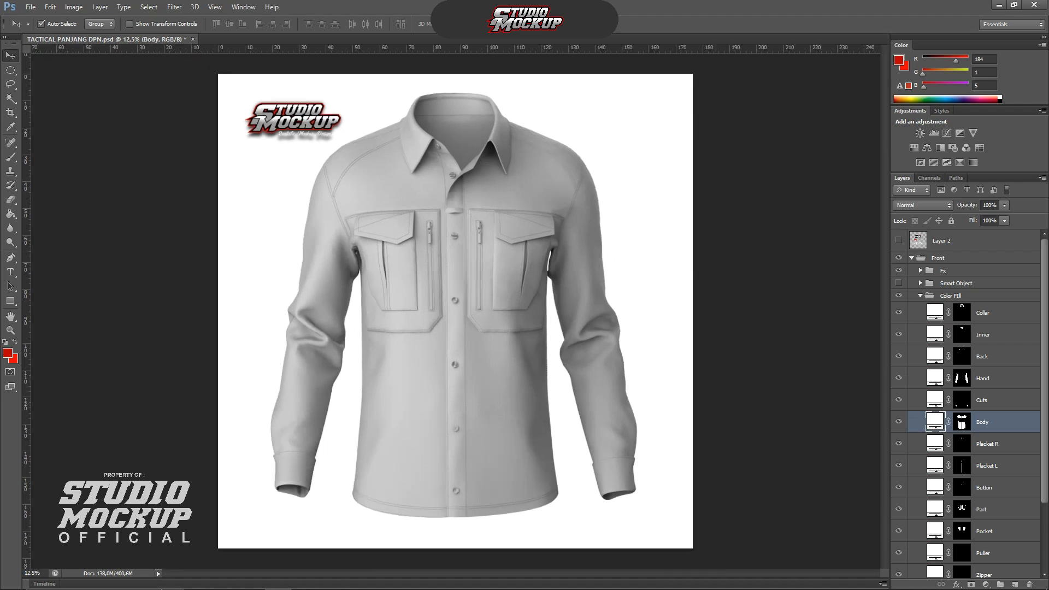
pyautogui.click(983, 312)
pyautogui.click(899, 313)
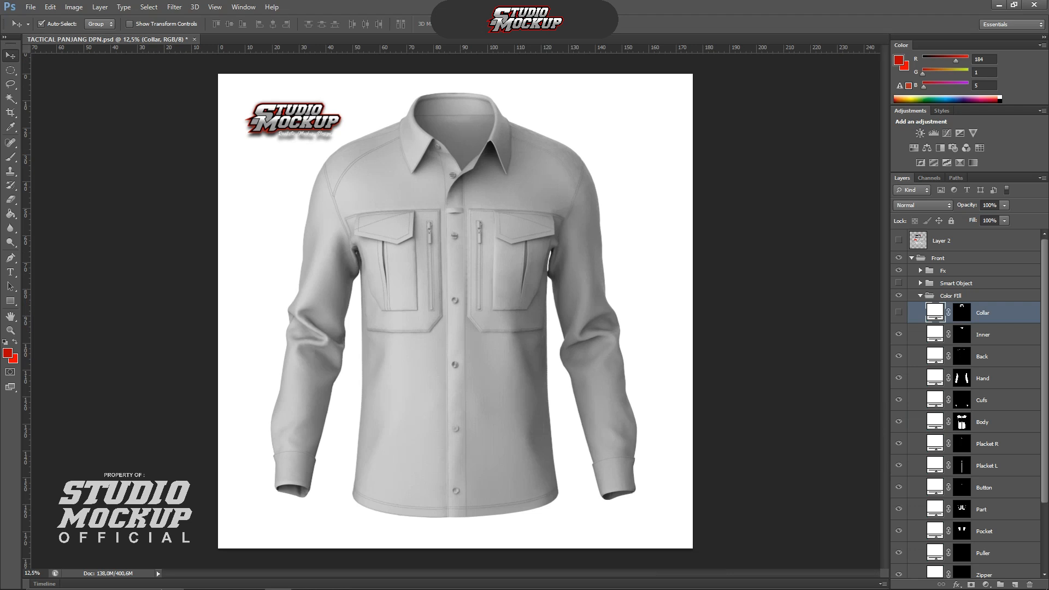
pyautogui.click(899, 313)
pyautogui.doubleClick(935, 312)
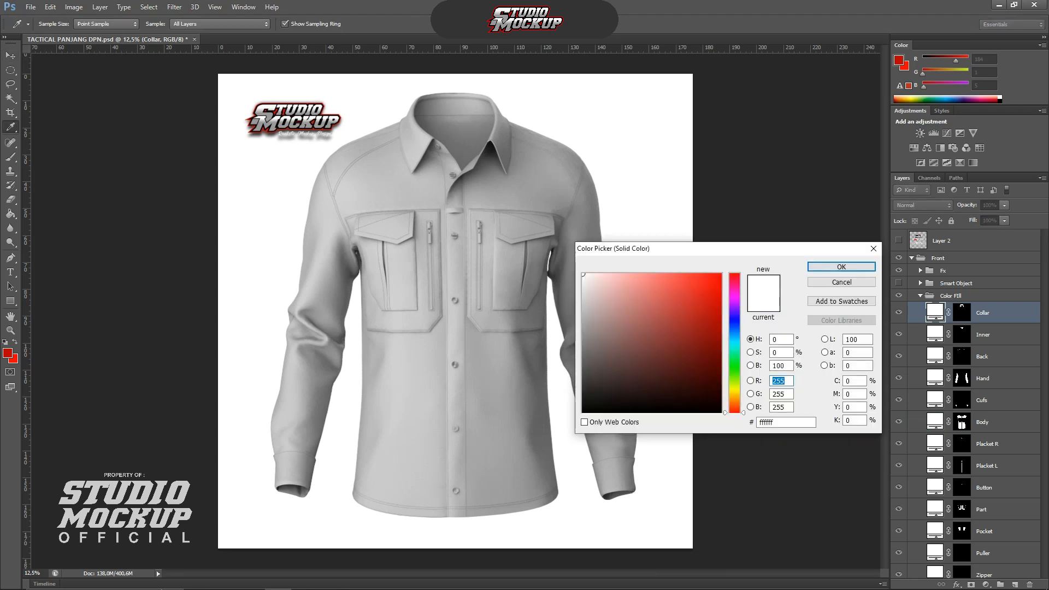
pyautogui.click(7, 353)
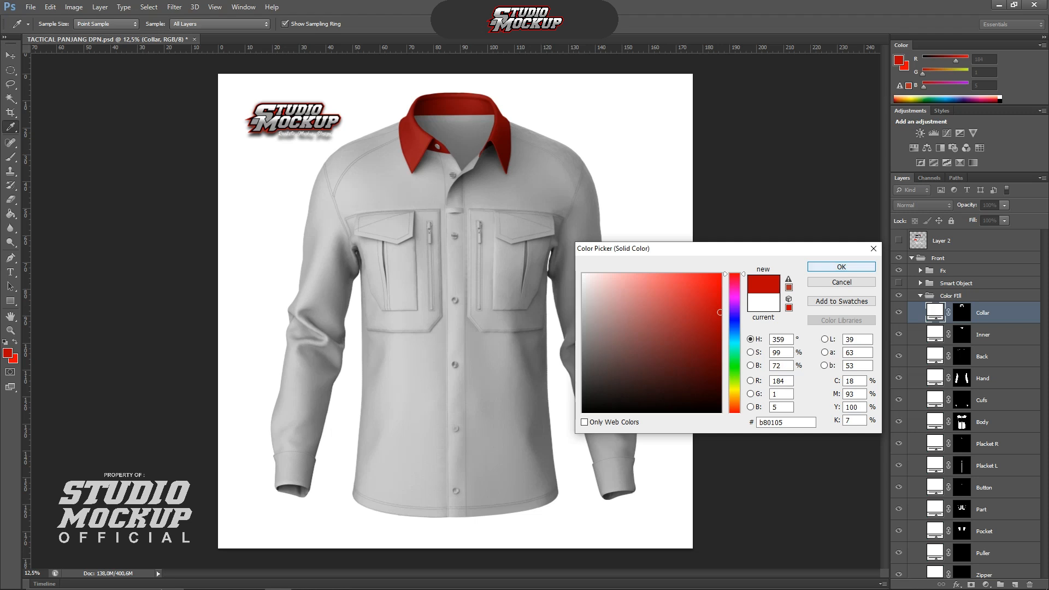
pyautogui.click(841, 267)
pyautogui.scroll(2, 463, 123)
pyautogui.scroll(-1, 464, 123)
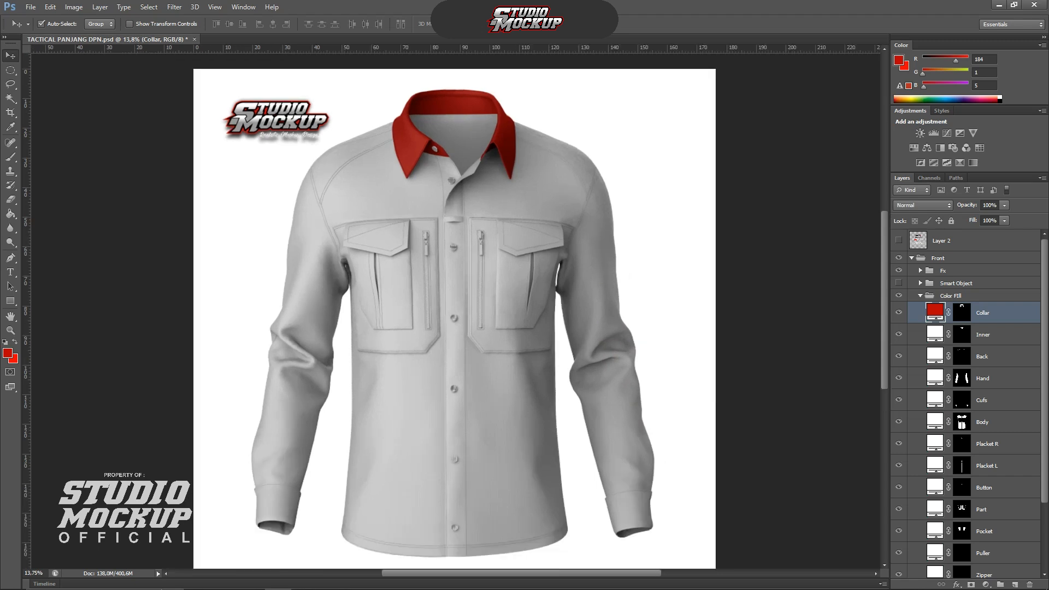
# Set the Inner fill layer's colour to pure red #ff0000.
pyautogui.doubleClick(935, 334)
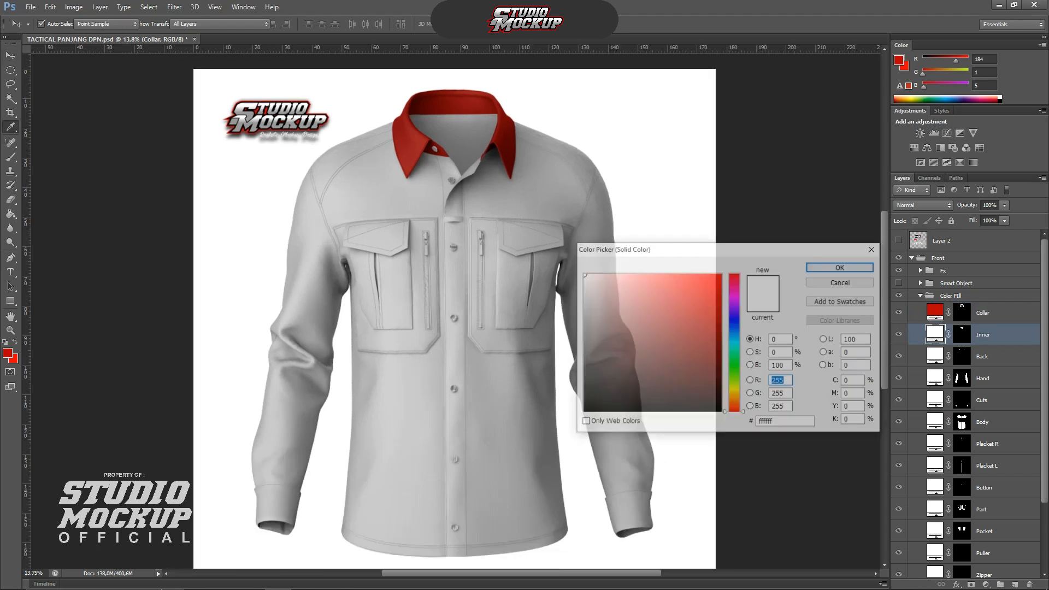
pyautogui.click(721, 274)
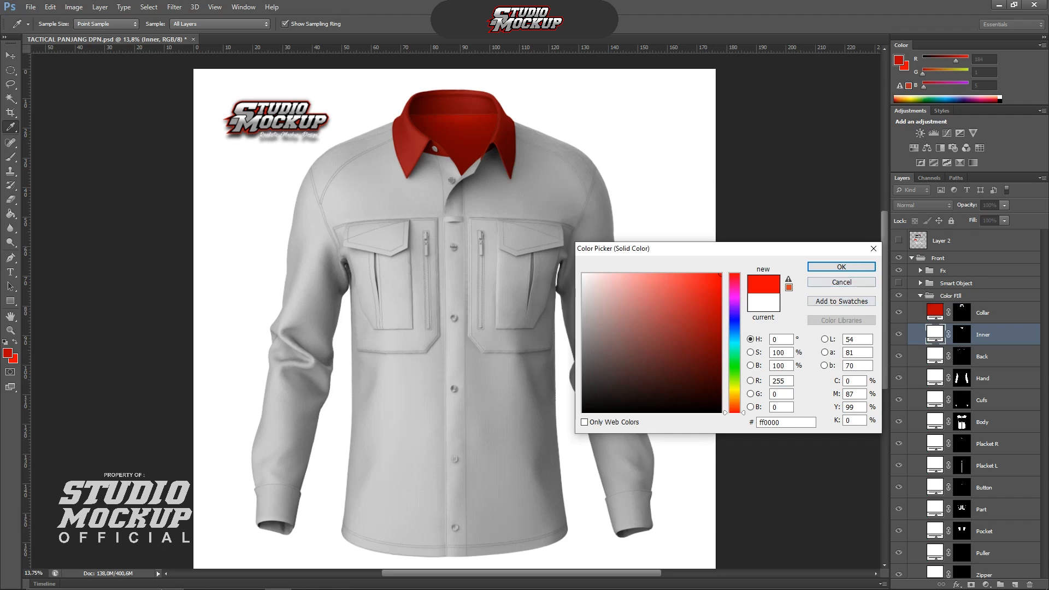
pyautogui.click(773, 380)
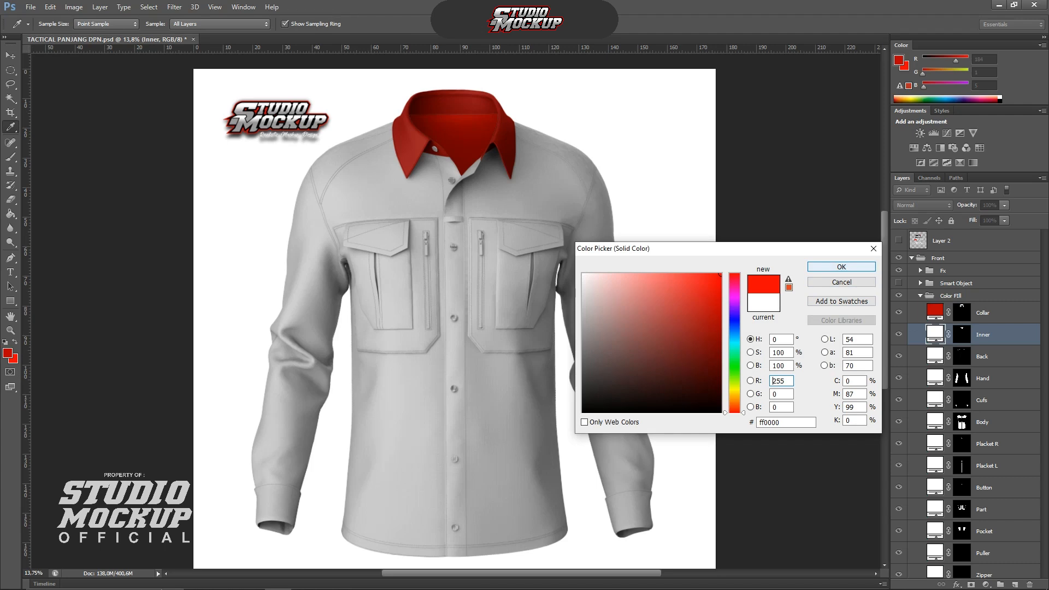
pyautogui.click(842, 266)
# Darken the foreground colour by setting its red value to 146, giving #920104.
pyautogui.click(8, 353)
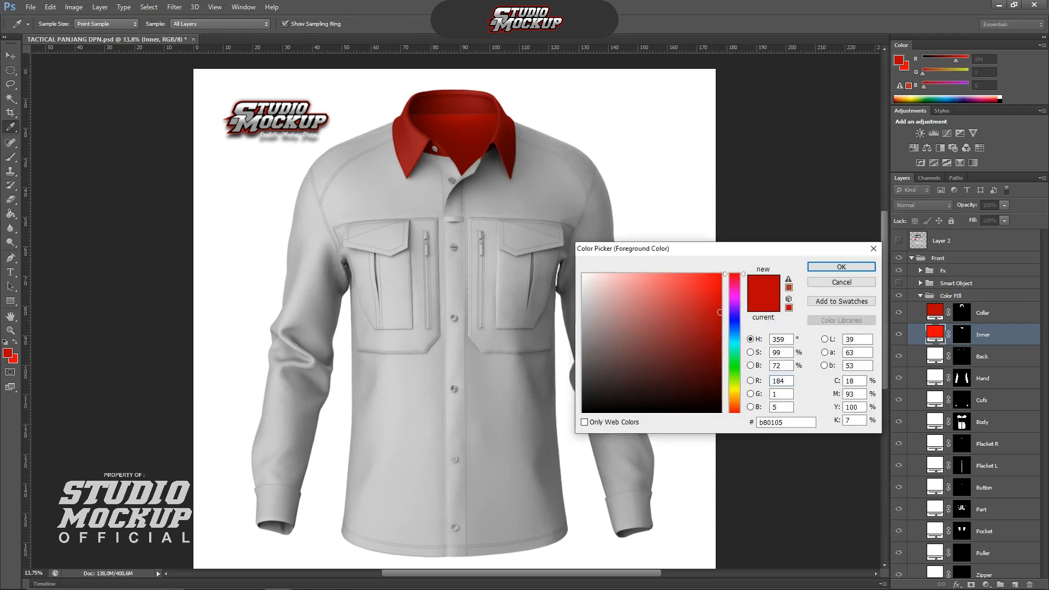
pyautogui.doubleClick(773, 381)
pyautogui.write('146')
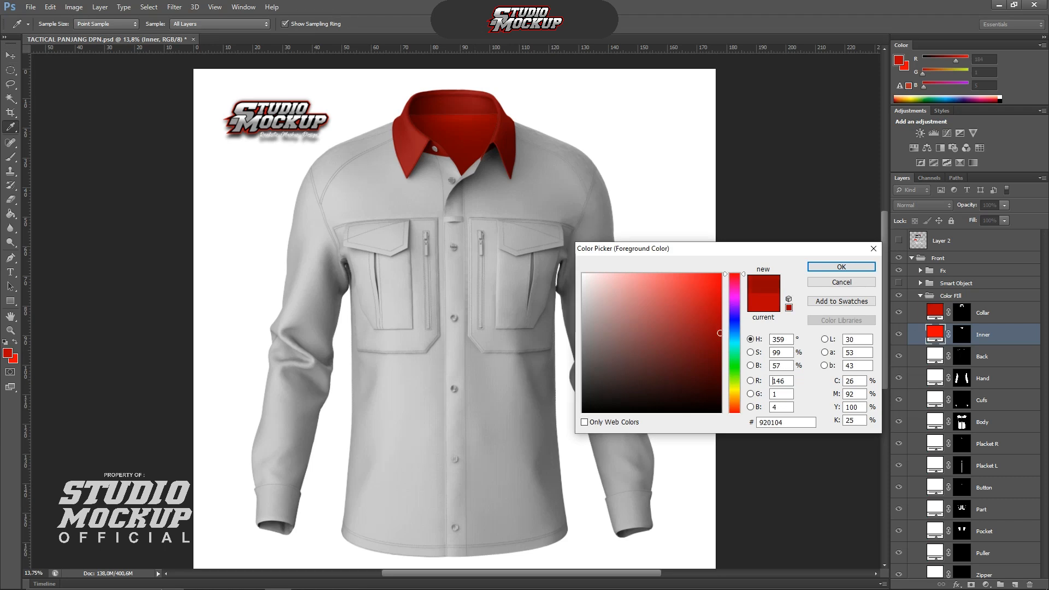
pyautogui.click(841, 266)
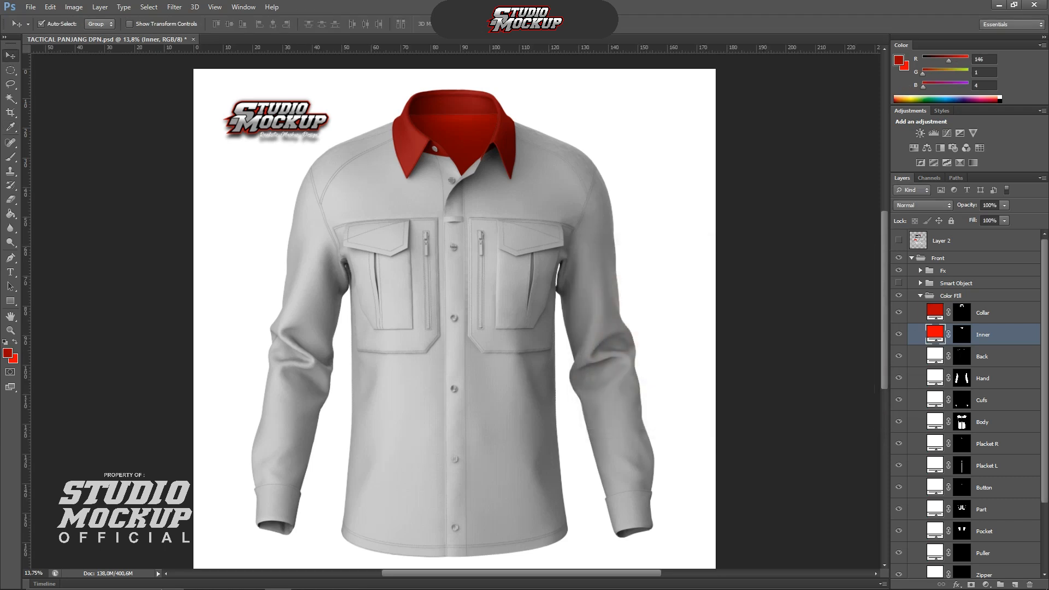
# Change the Collar fill layer's colour to dark red #920104 and inspect the collar up close.
pyautogui.doubleClick(935, 311)
pyautogui.write('146')
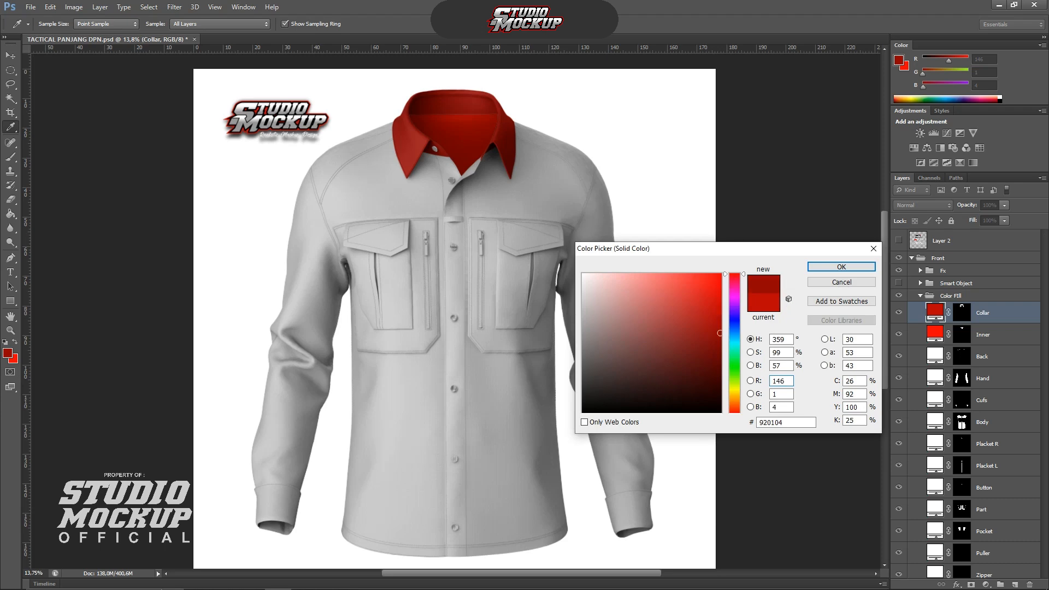
pyautogui.click(841, 267)
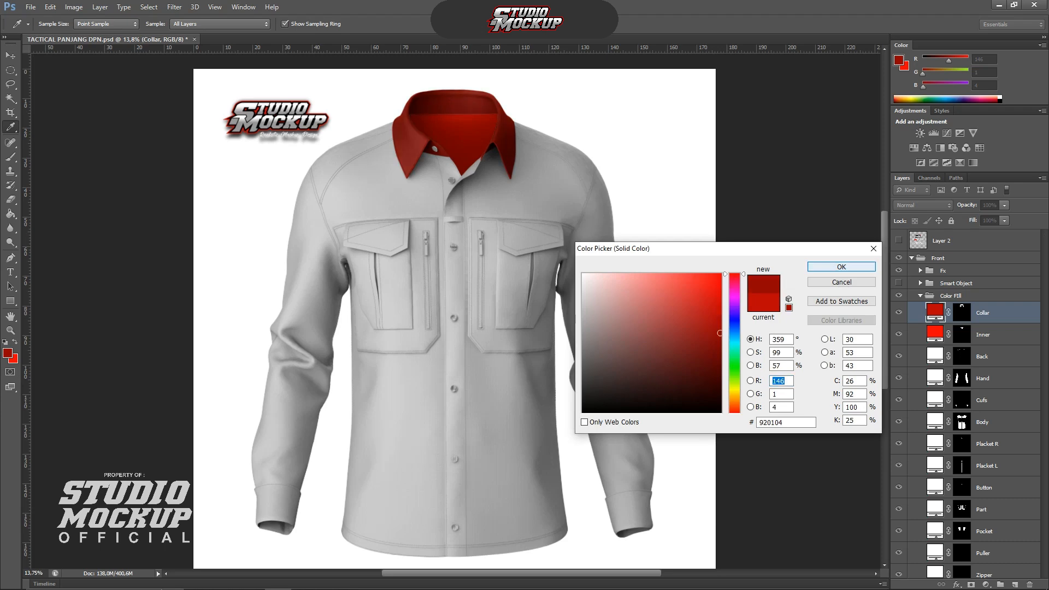
pyautogui.scroll(5, 426, 142)
pyautogui.scroll(5, 332, 144)
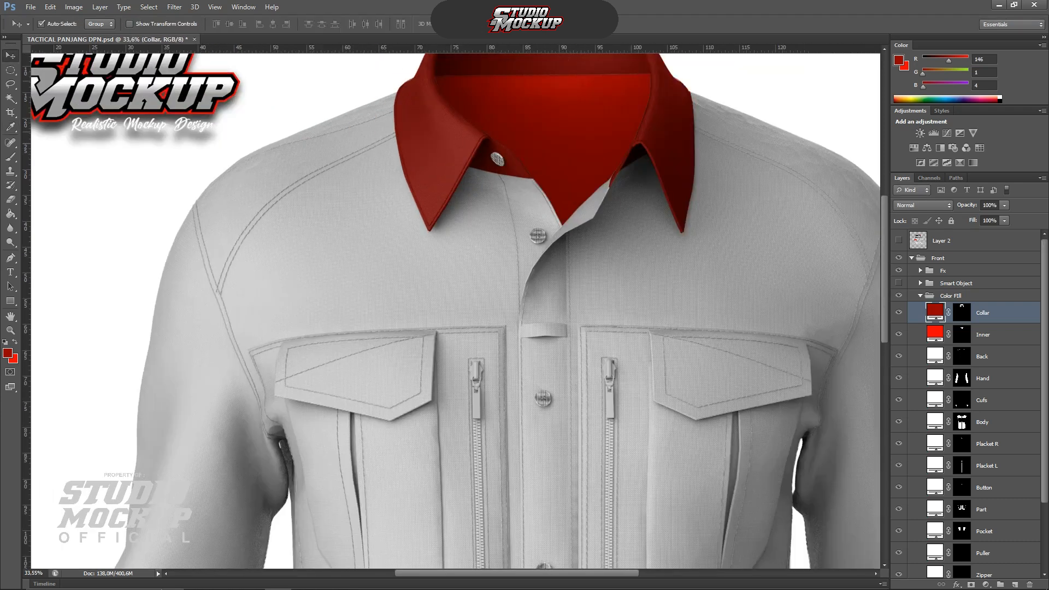
pyautogui.scroll(-5, 330, 144)
pyautogui.scroll(-2, 333, 151)
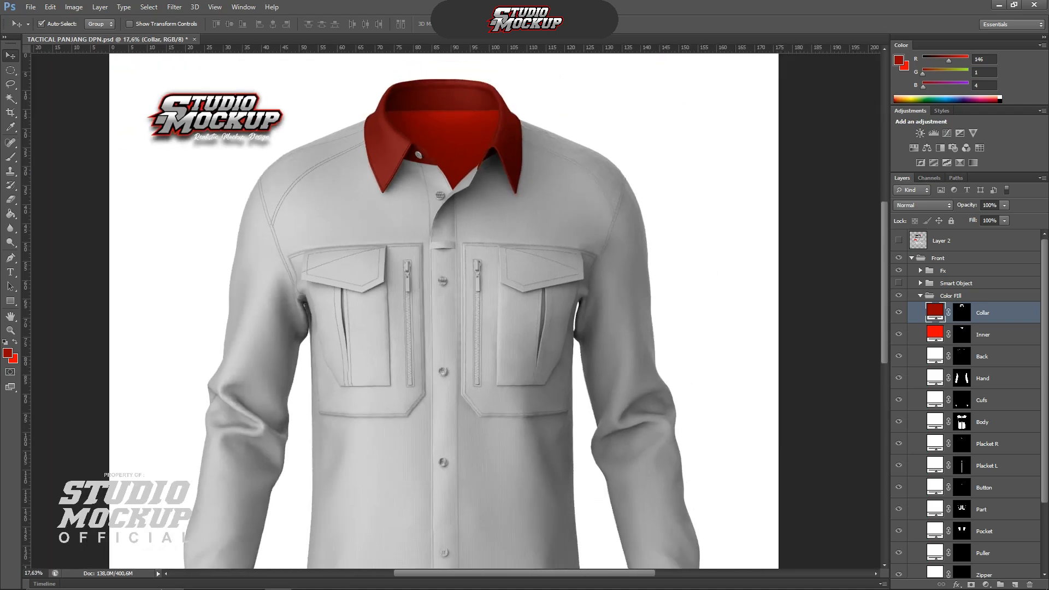
# Set the Back fill layer's colour to the dark red foreground colour #920104.
pyautogui.doubleClick(935, 355)
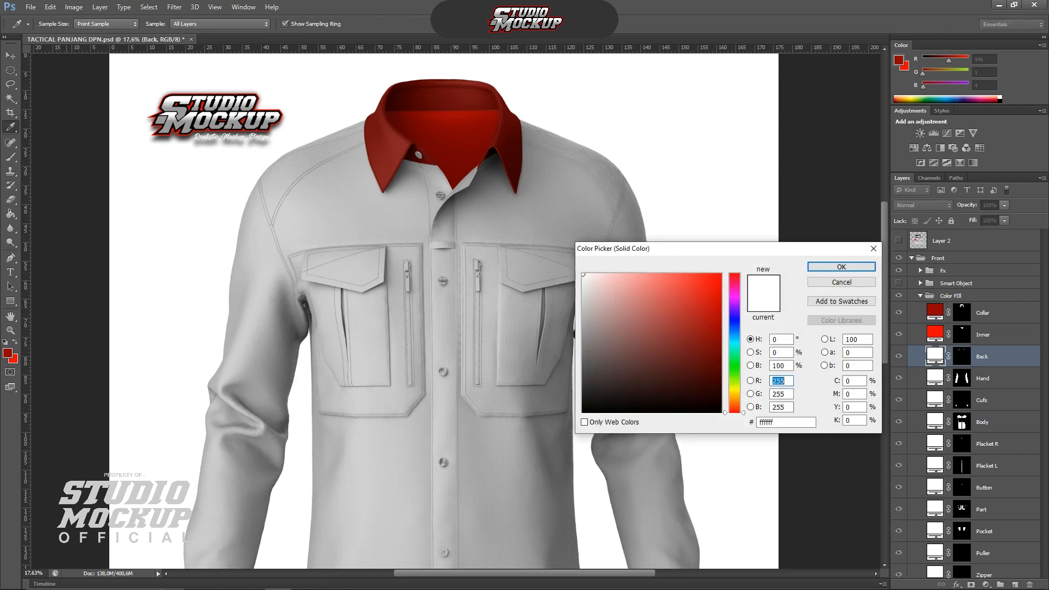
pyautogui.click(899, 60)
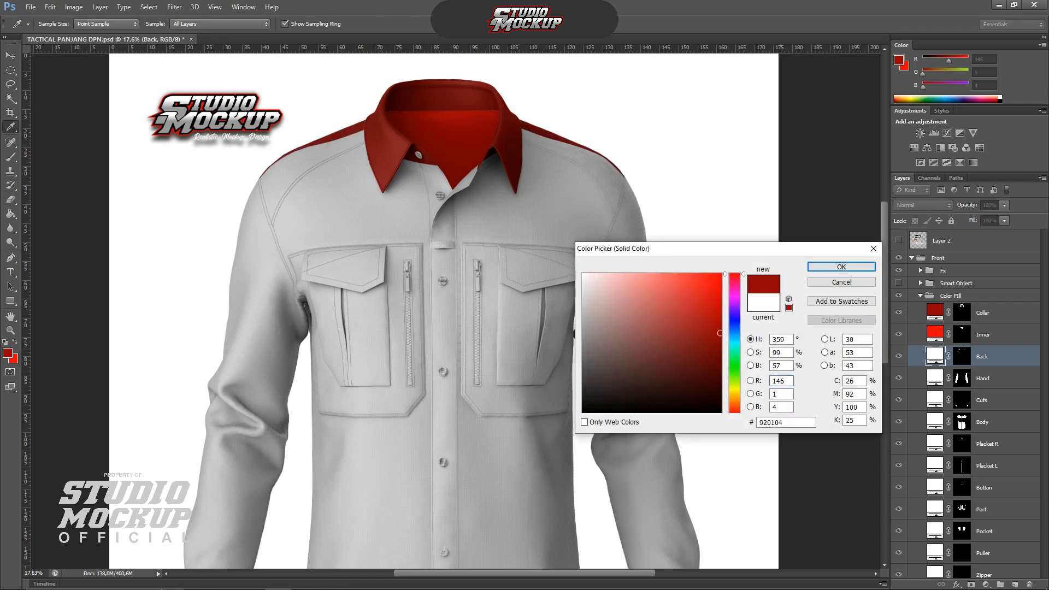
pyautogui.press('Return')
pyautogui.scroll(-2, 492, 72)
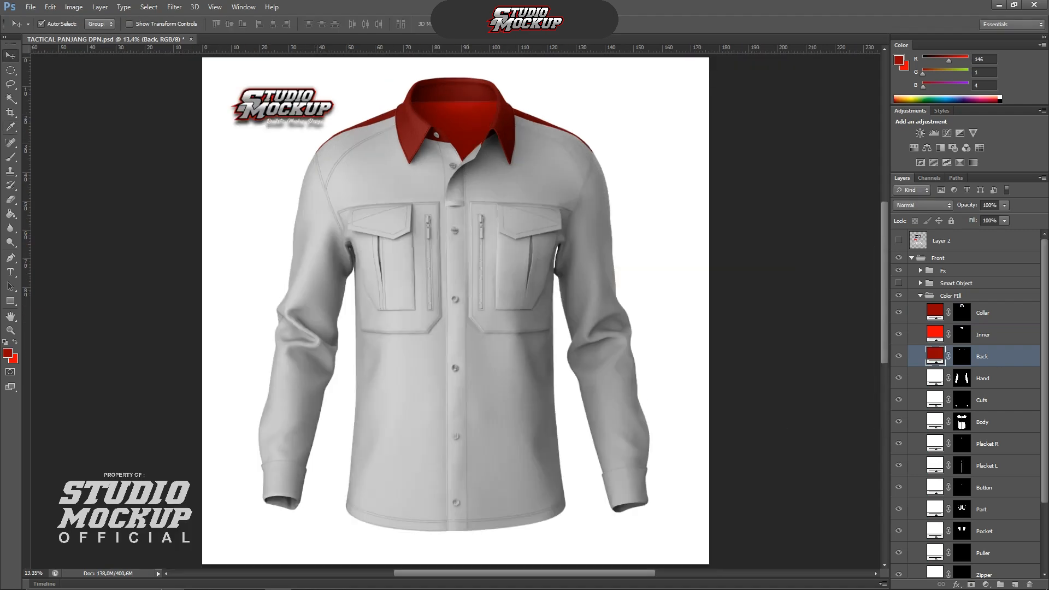
pyautogui.scroll(2, 313, 197)
pyautogui.scroll(-1, 315, 200)
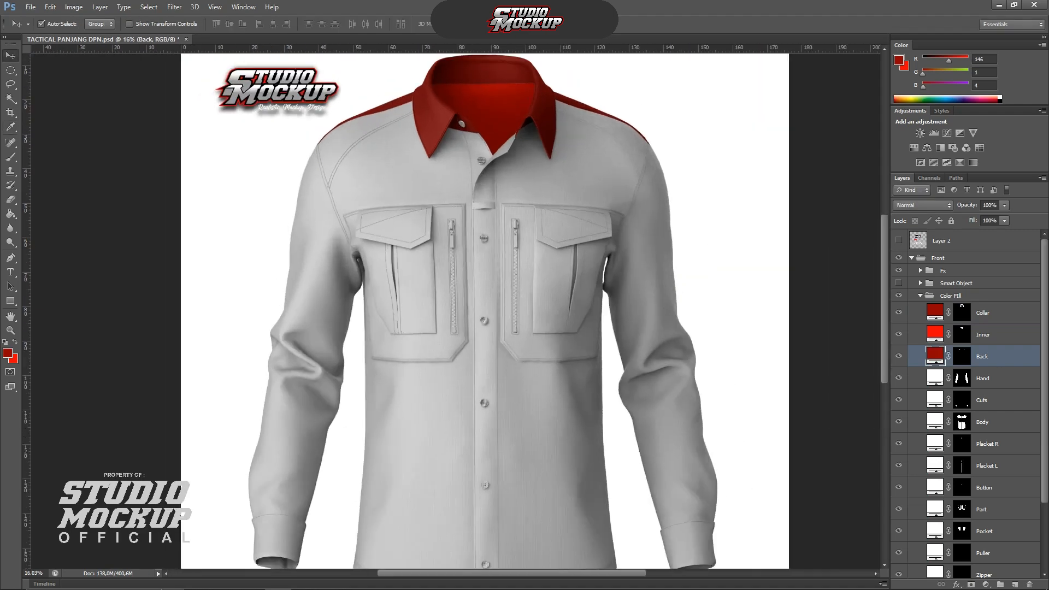
pyautogui.doubleClick(935, 377)
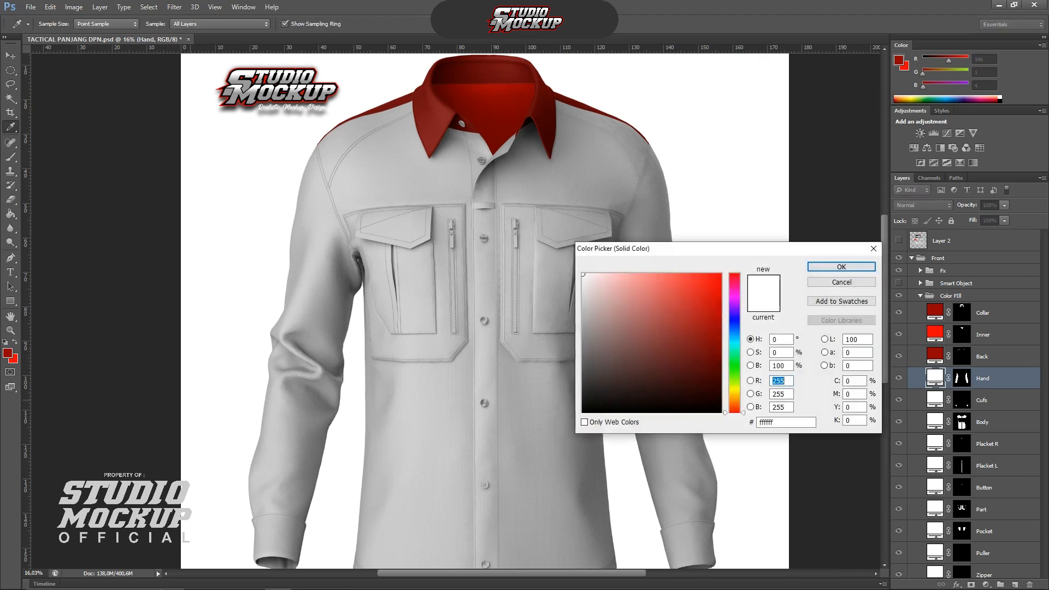
pyautogui.click(898, 60)
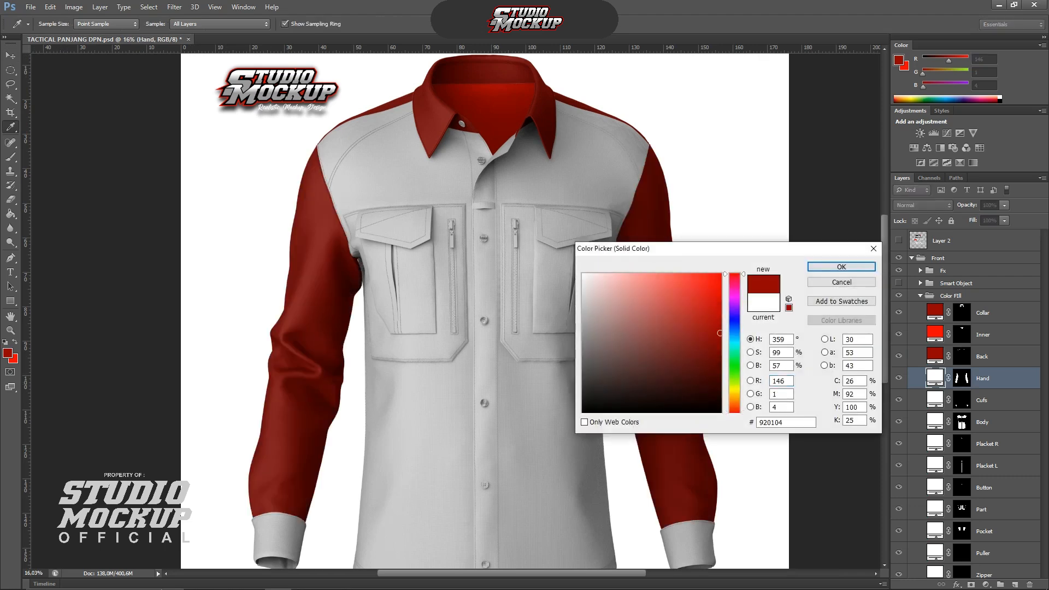
pyautogui.scroll(-3, 366, 173)
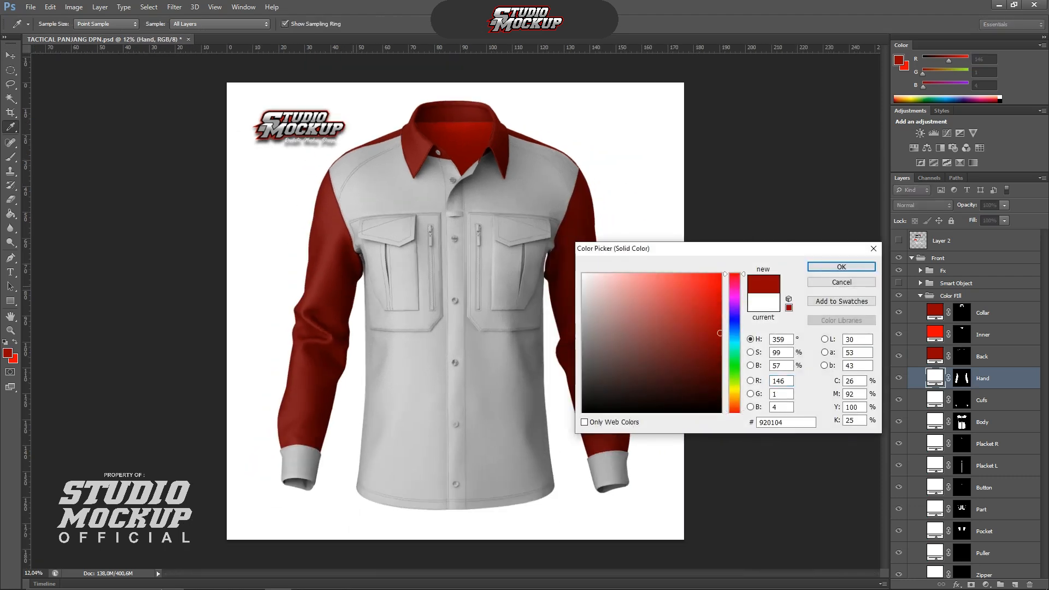
pyautogui.scroll(1, 404, 297)
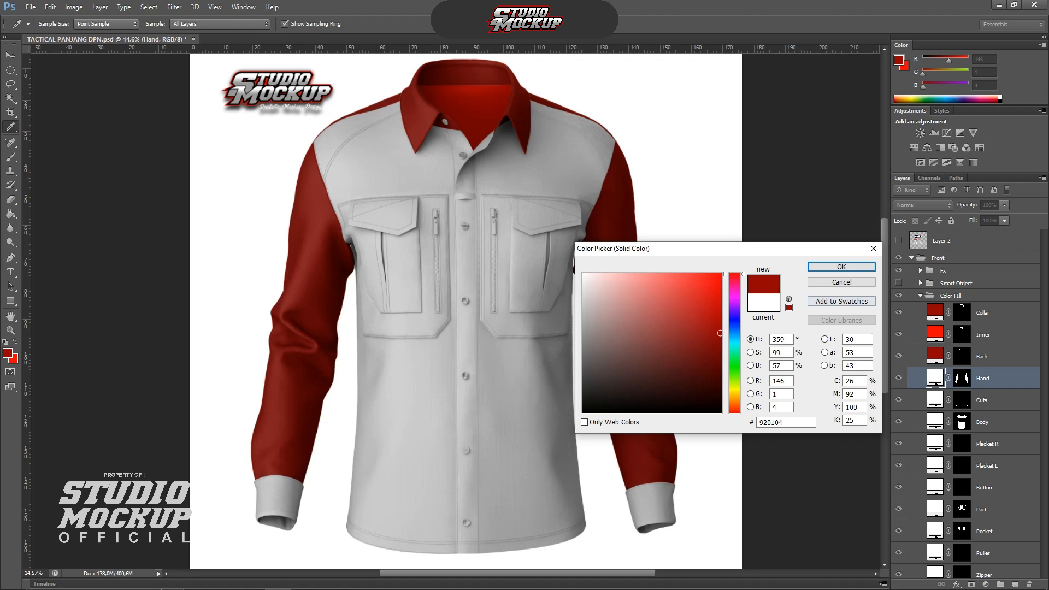
pyautogui.click(842, 282)
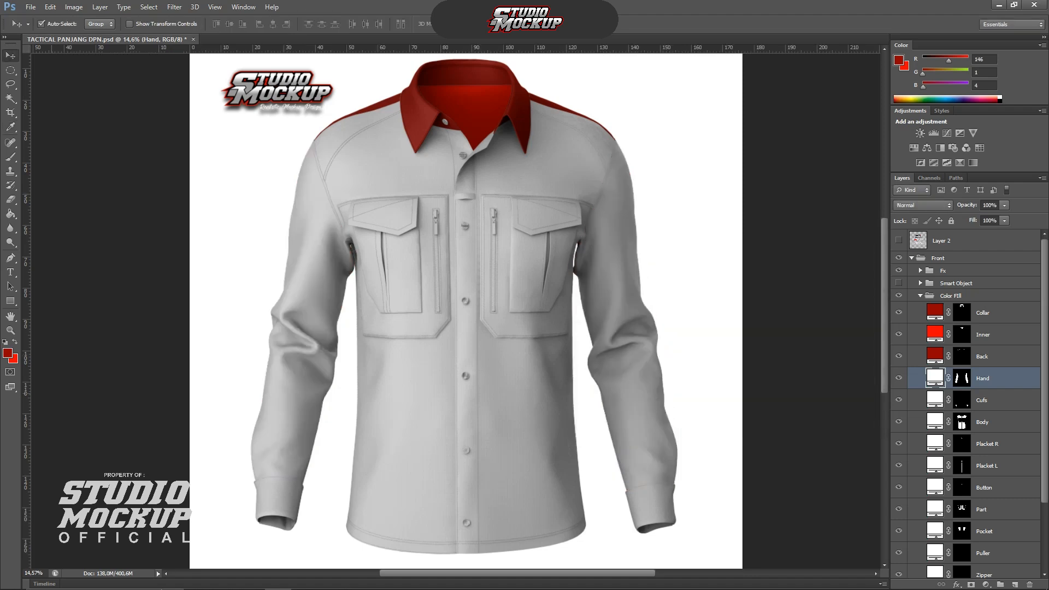
# Set the foreground colour to a slightly brighter dark red, #a10003.
pyautogui.click(8, 354)
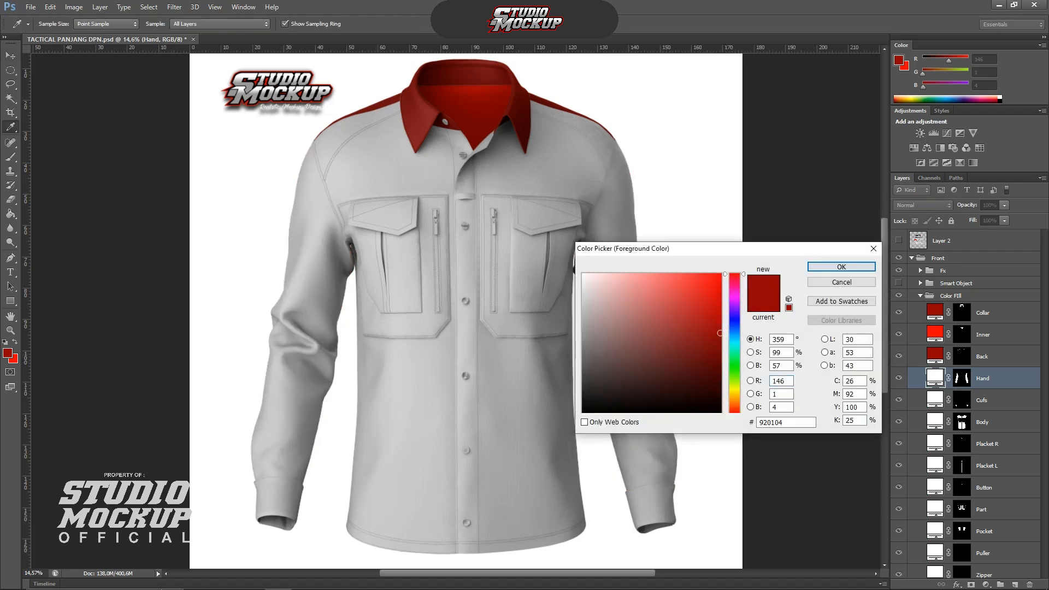
pyautogui.moveTo(720, 331); pyautogui.dragTo(721, 325)
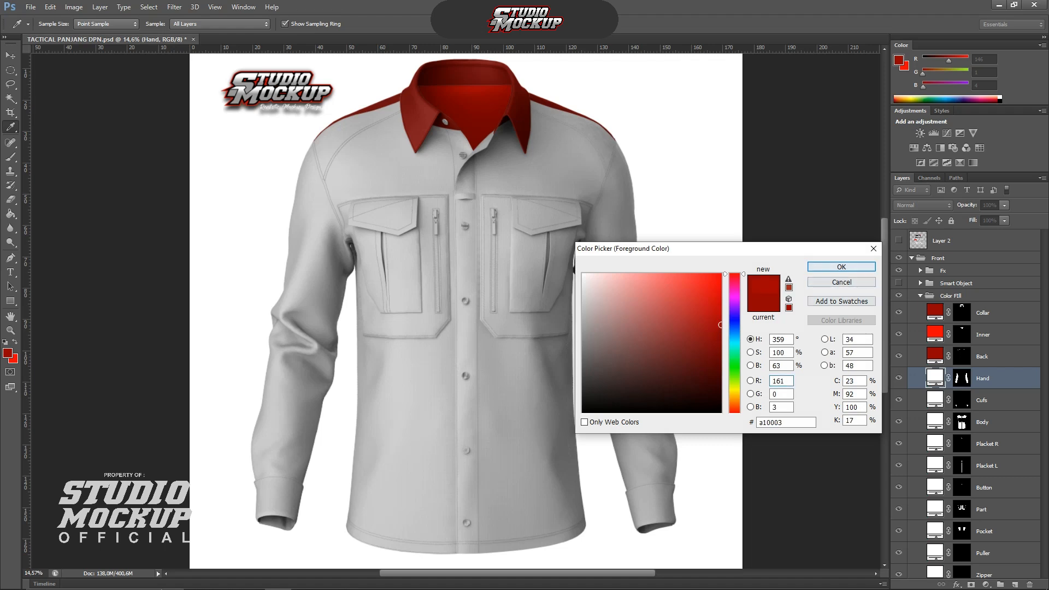
pyautogui.click(842, 267)
# Recolour the Collar fill layer with the dark red #a10003.
pyautogui.click(984, 313)
pyautogui.doubleClick(935, 312)
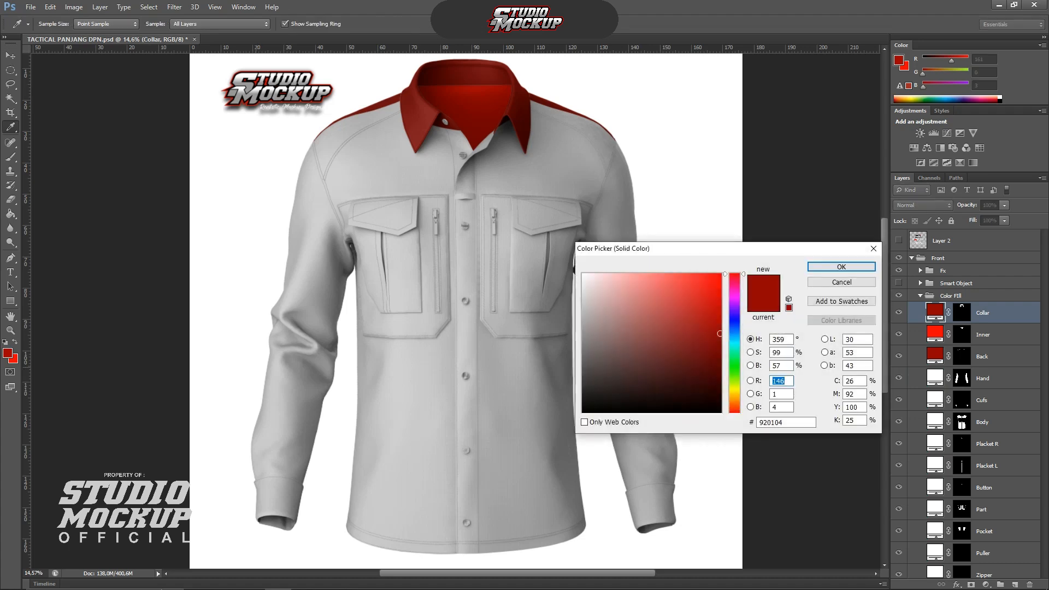
pyautogui.write('161')
pyautogui.click(841, 267)
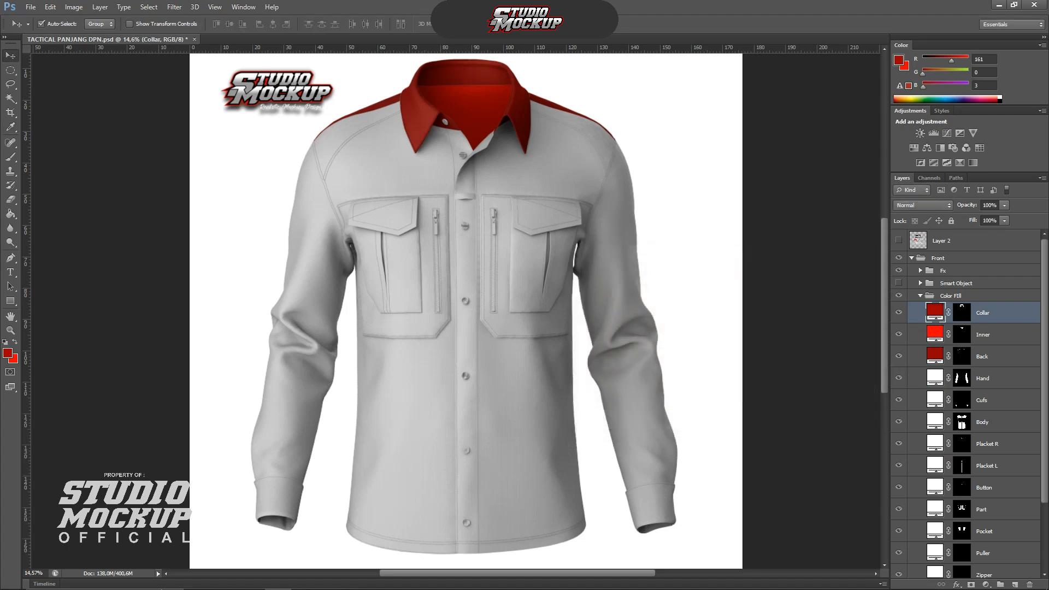
# Recolour the Back fill layer to match the collar, using #a10003.
pyautogui.click(982, 356)
pyautogui.doubleClick(935, 356)
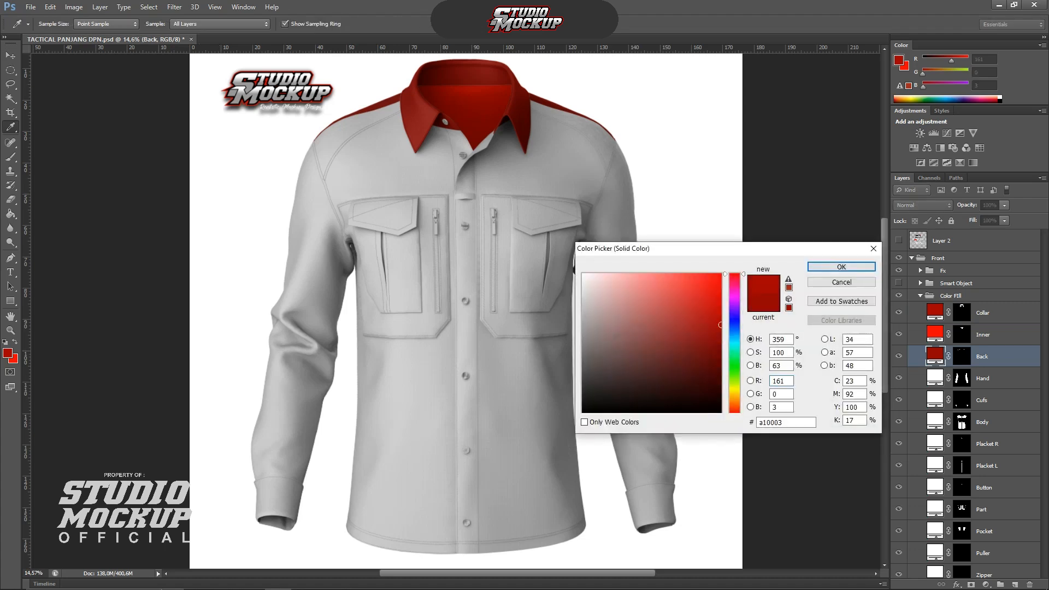
pyautogui.click(842, 266)
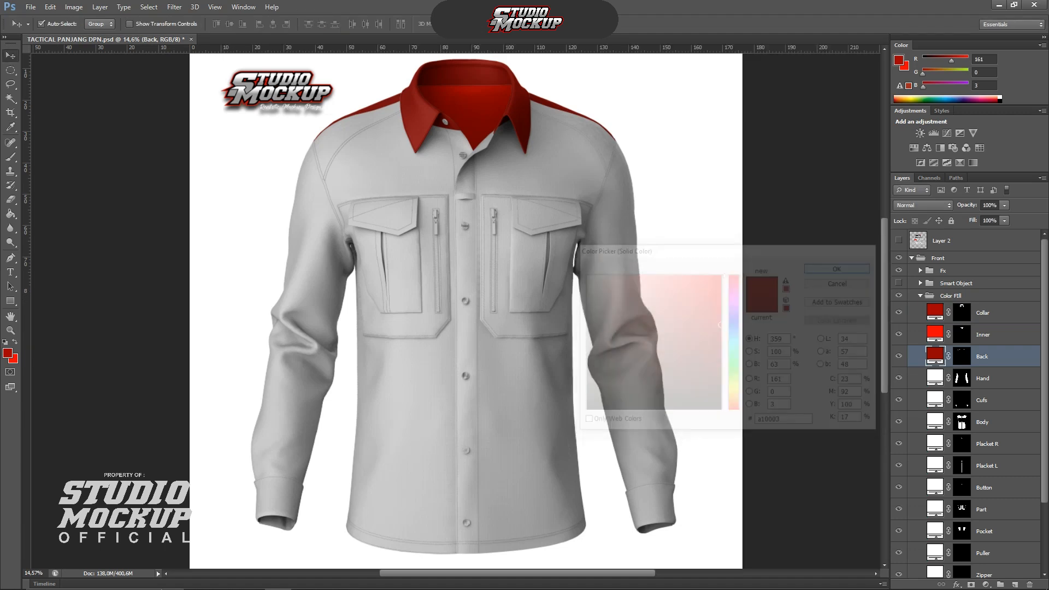
# Fill the sleeves on the Hand layer with the dark red foreground colour #a10003.
pyautogui.doubleClick(935, 378)
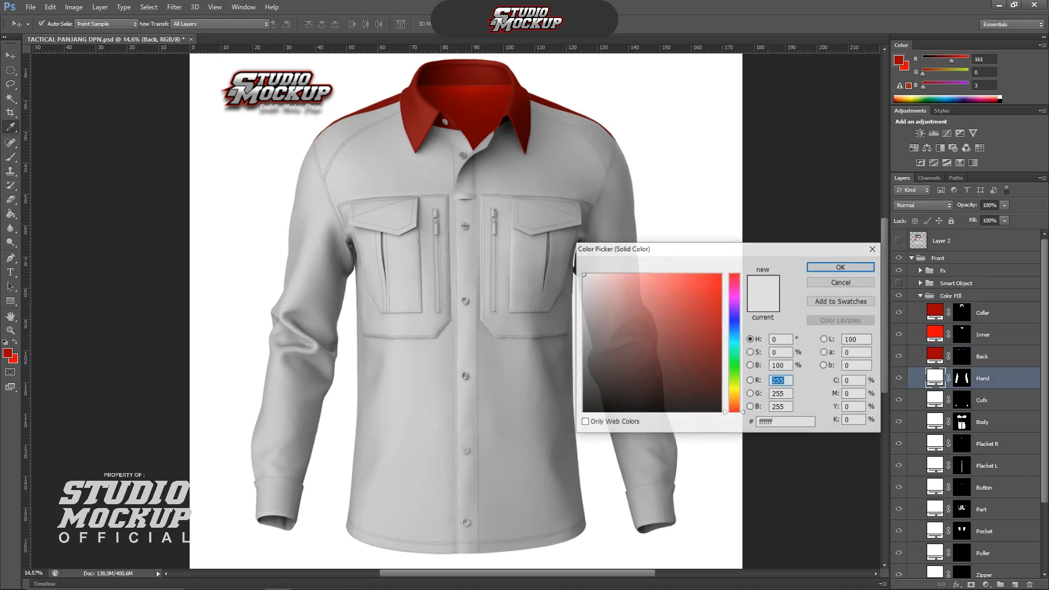
pyautogui.click(899, 60)
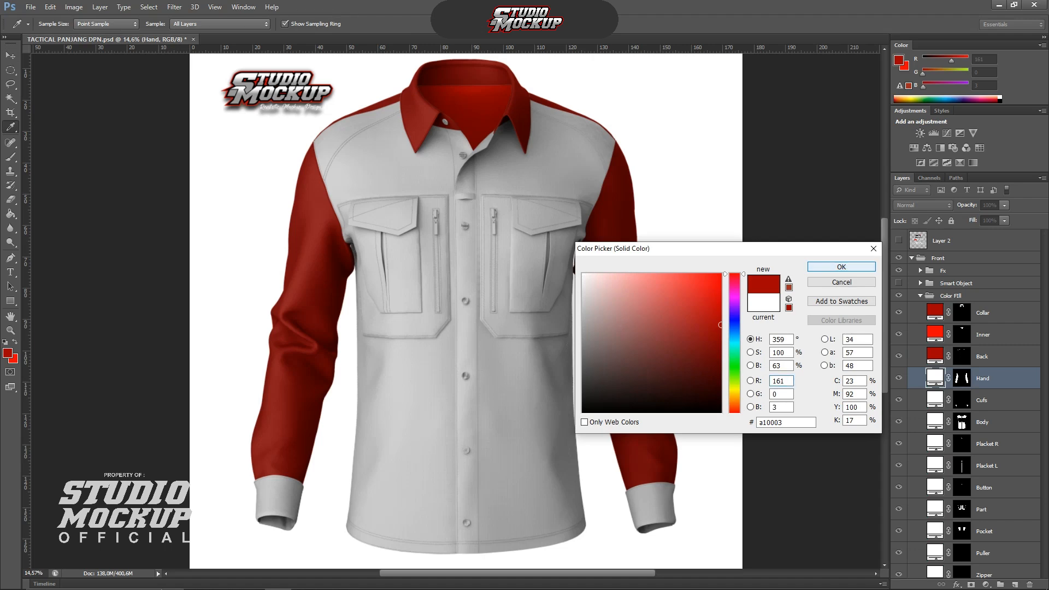
pyautogui.click(842, 267)
pyautogui.hotkey('ctrl', '0')
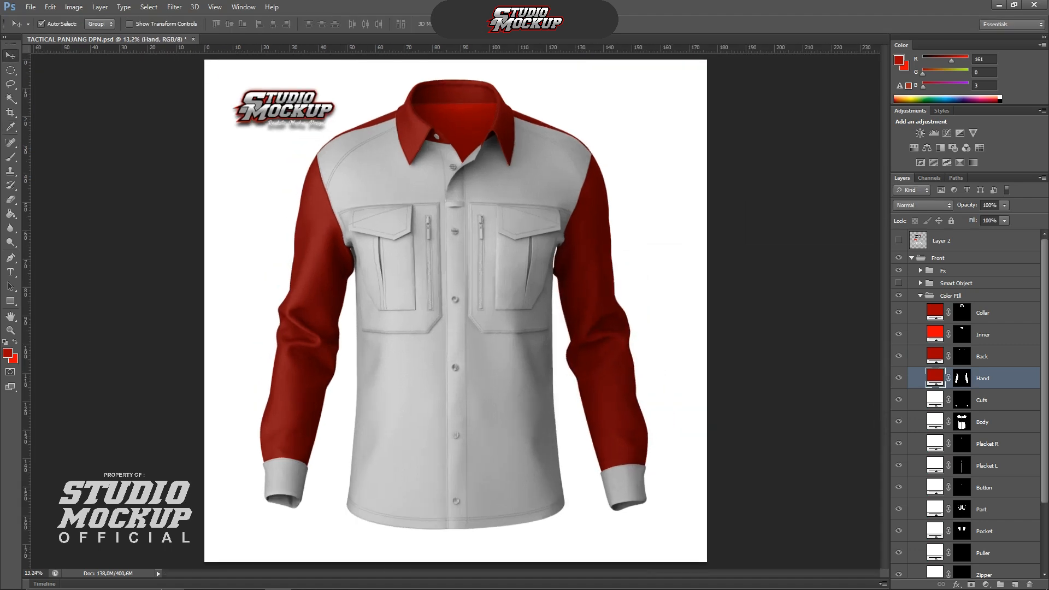
# Recolour the cuffs on the Cufs fill layer with bright red #ff0000.
pyautogui.doubleClick(935, 399)
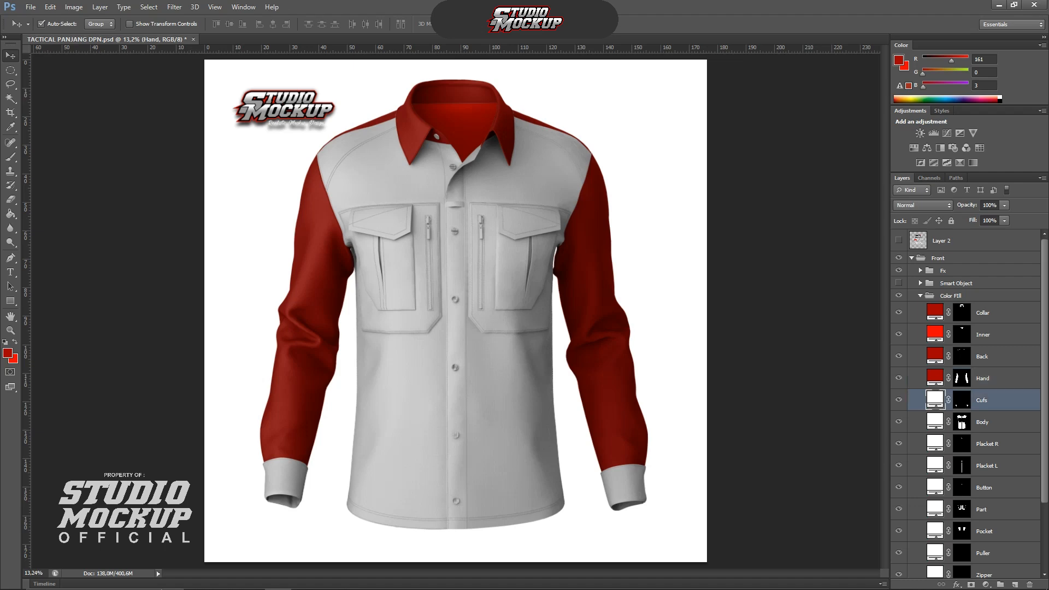
pyautogui.click(720, 274)
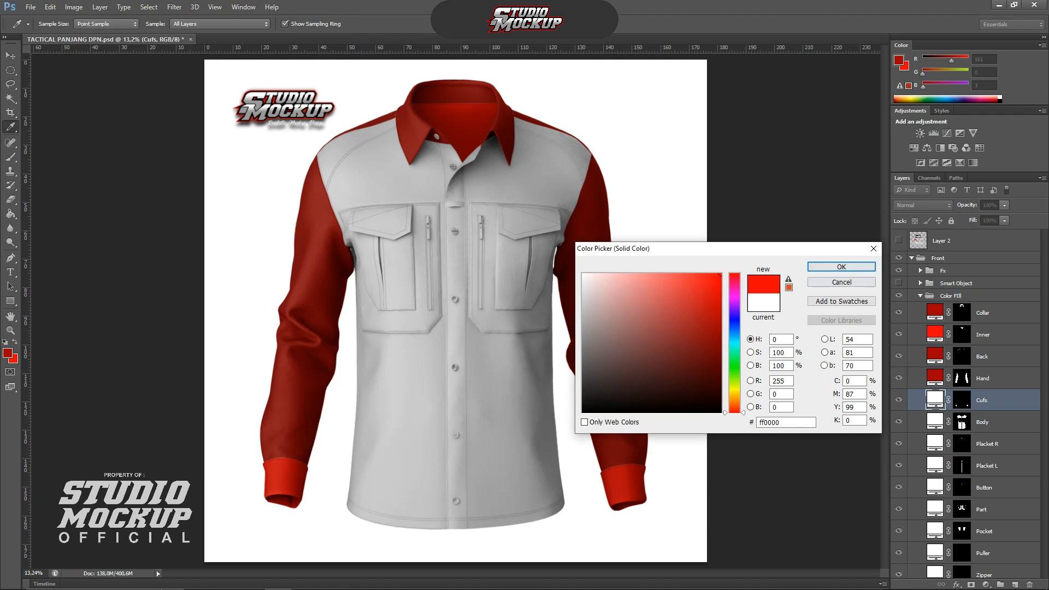
pyautogui.click(841, 266)
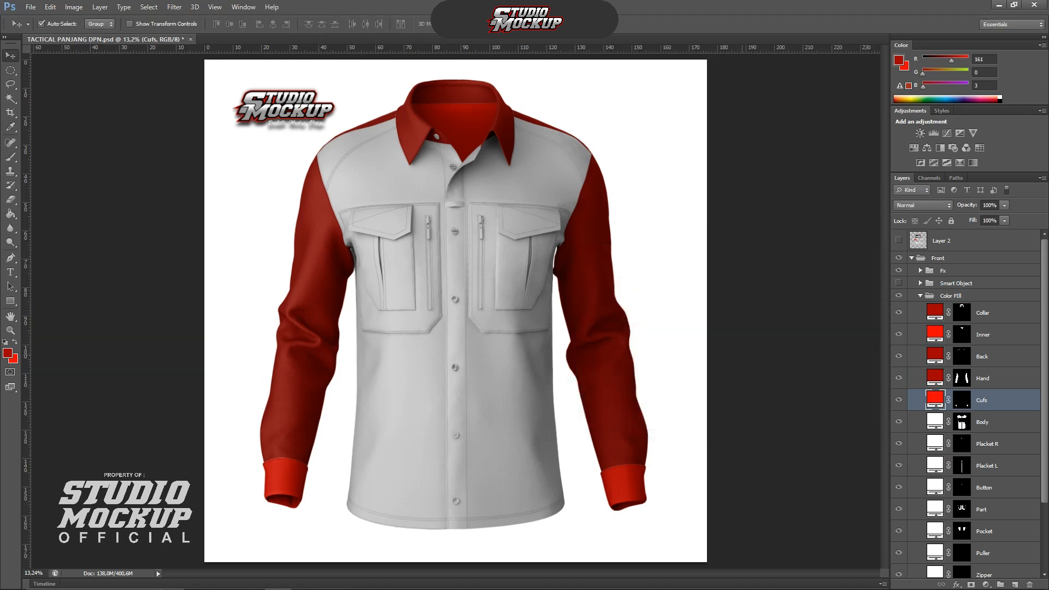
# Recolour the Body fill layer with the dark red foreground colour #a10003.
pyautogui.scroll(1, 385, 356)
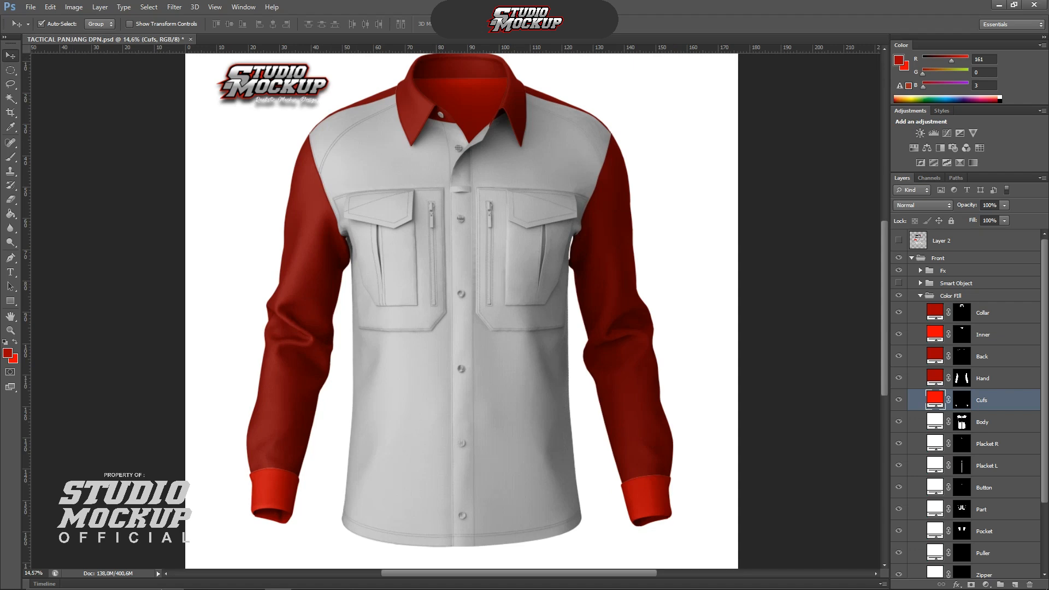
pyautogui.doubleClick(935, 421)
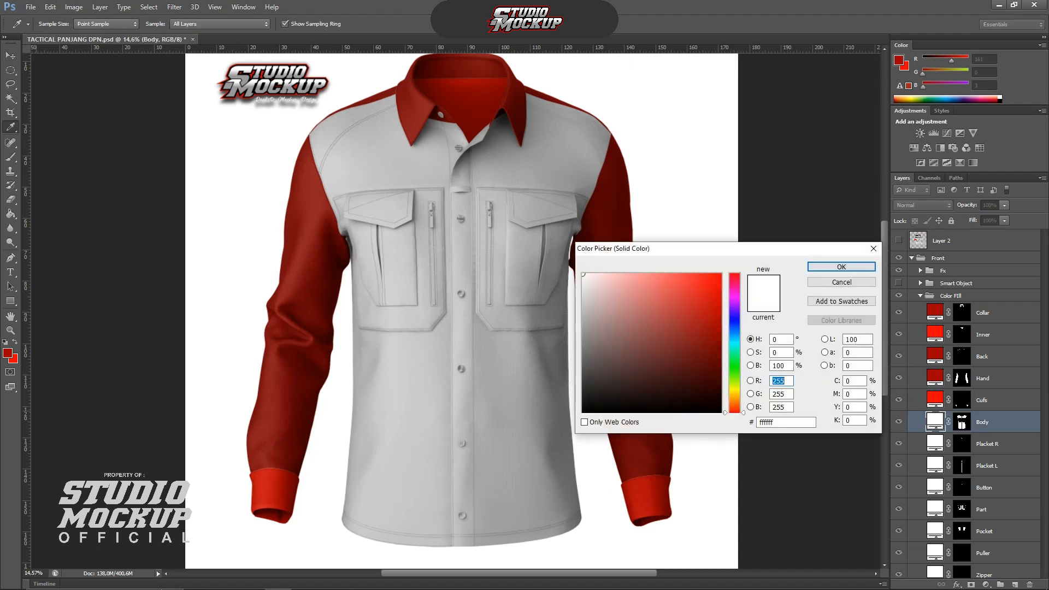
pyautogui.click(898, 60)
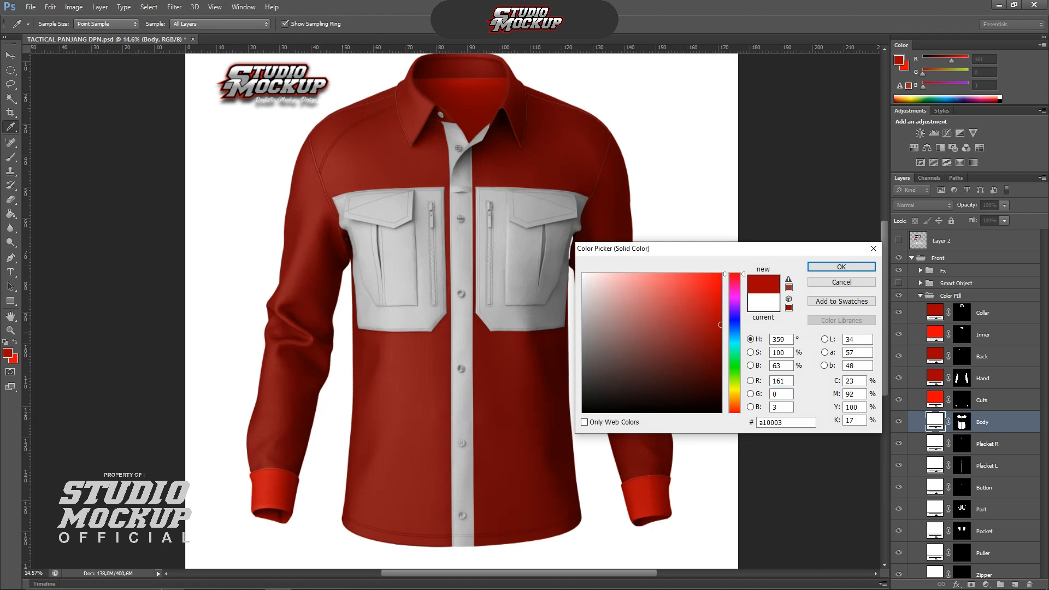
pyautogui.scroll(-1, 391, 350)
pyautogui.scroll(-1, 404, 336)
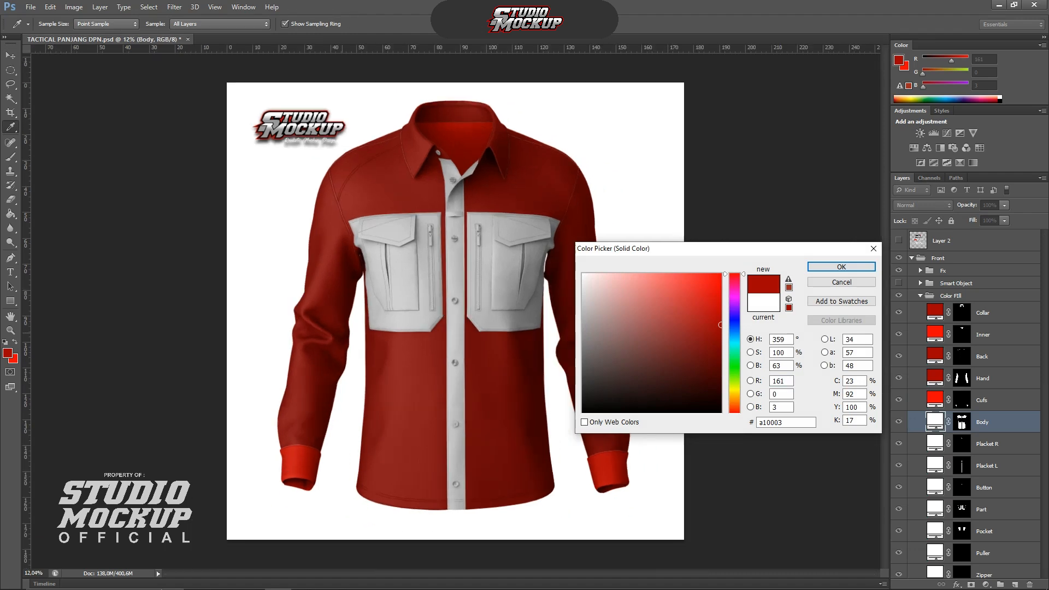
pyautogui.scroll(1, 404, 336)
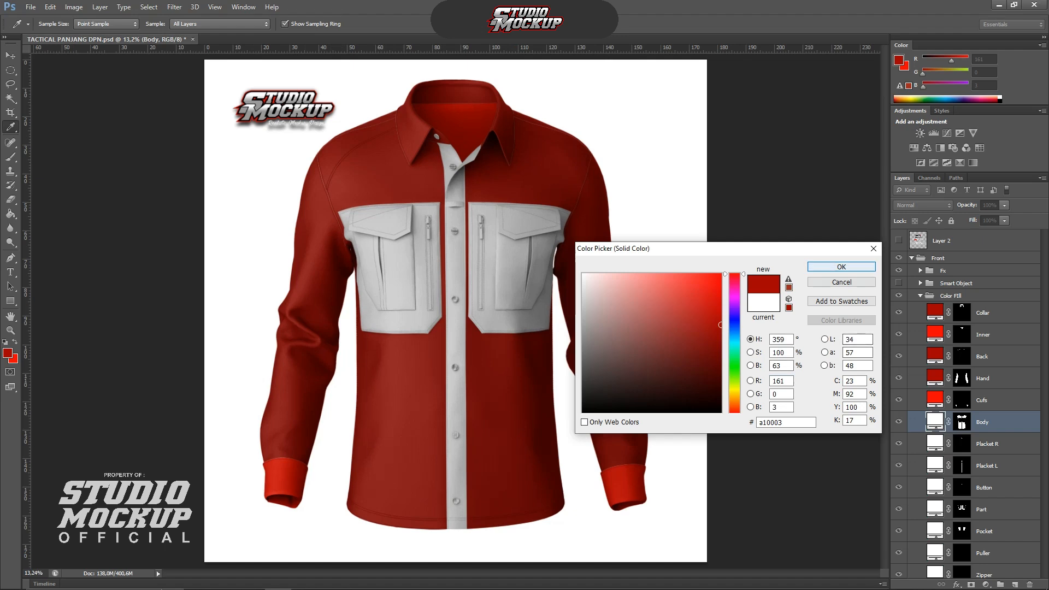
pyautogui.press('Return')
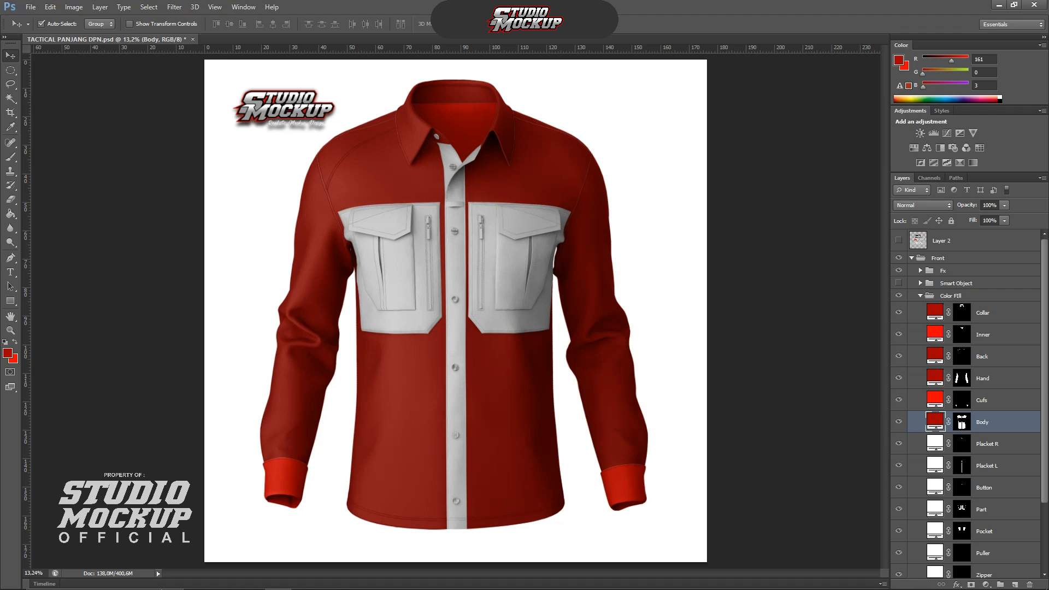
# Recolour the Placket R fill layer with bright red #ff0000.
pyautogui.doubleClick(935, 443)
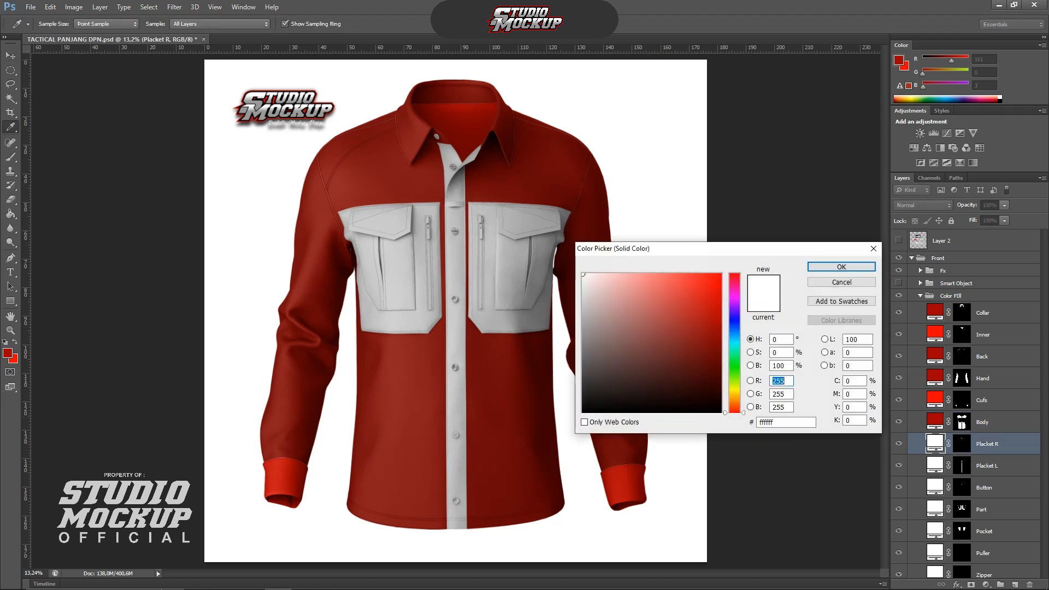
pyautogui.click(721, 274)
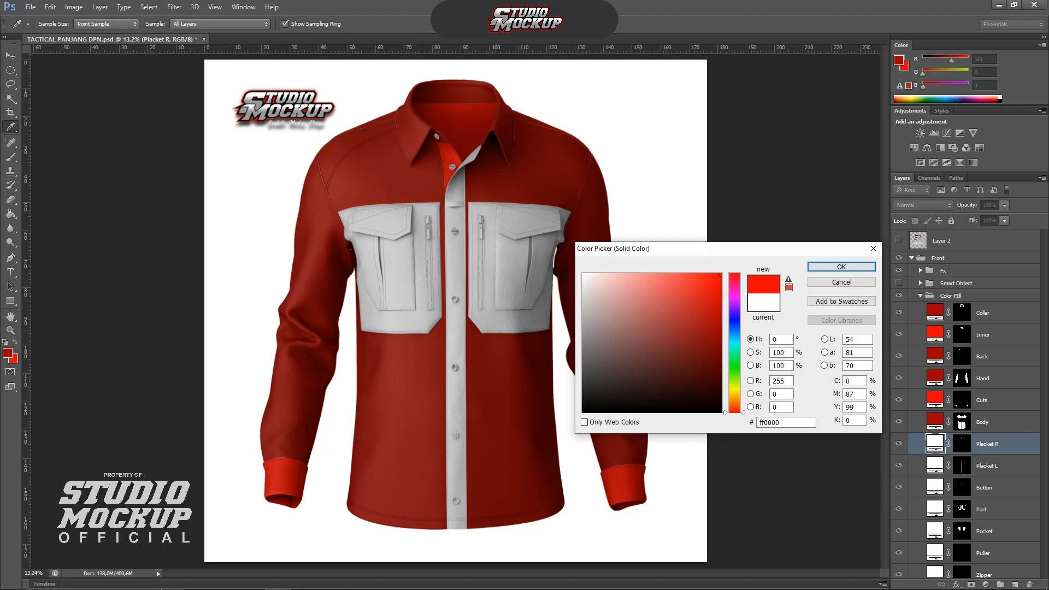
pyautogui.click(841, 267)
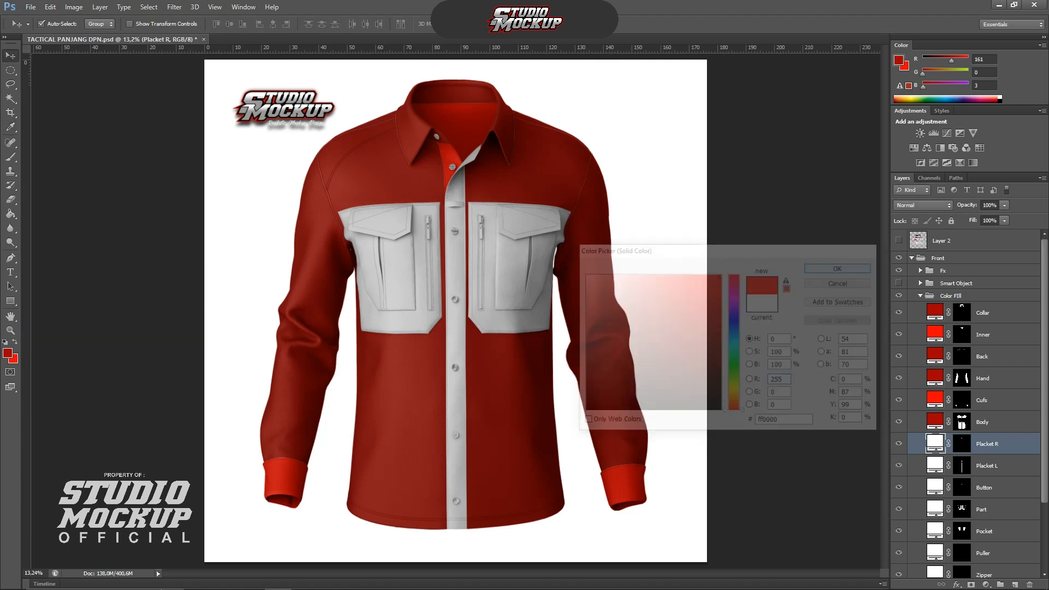
# Recolour the Placket L fill layer with bright red #ff0000 to match the other placket.
pyautogui.scroll(-2, 456, 239)
pyautogui.scroll(2, 453, 255)
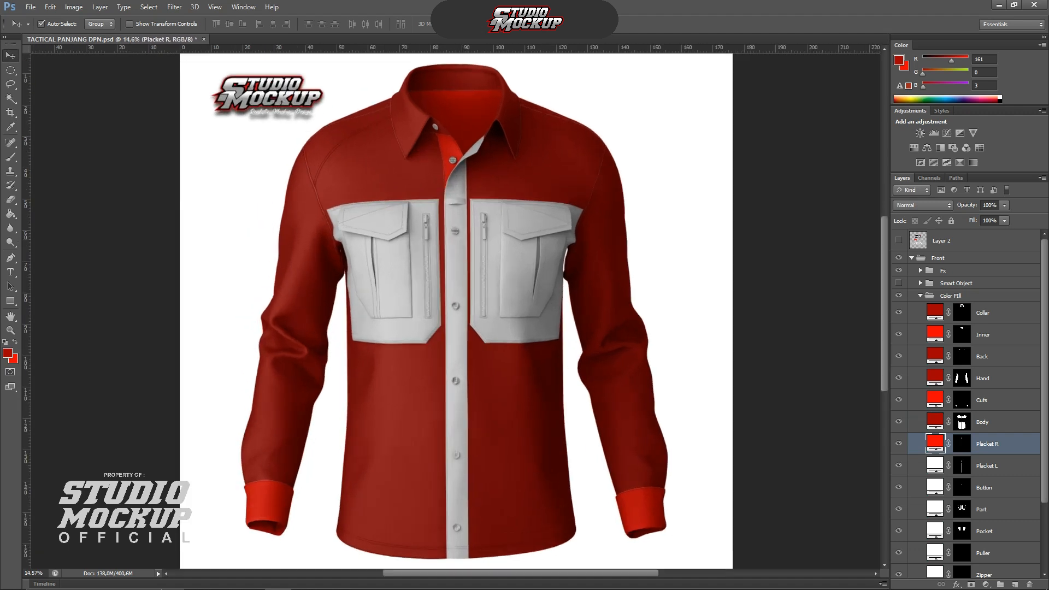
pyautogui.doubleClick(934, 465)
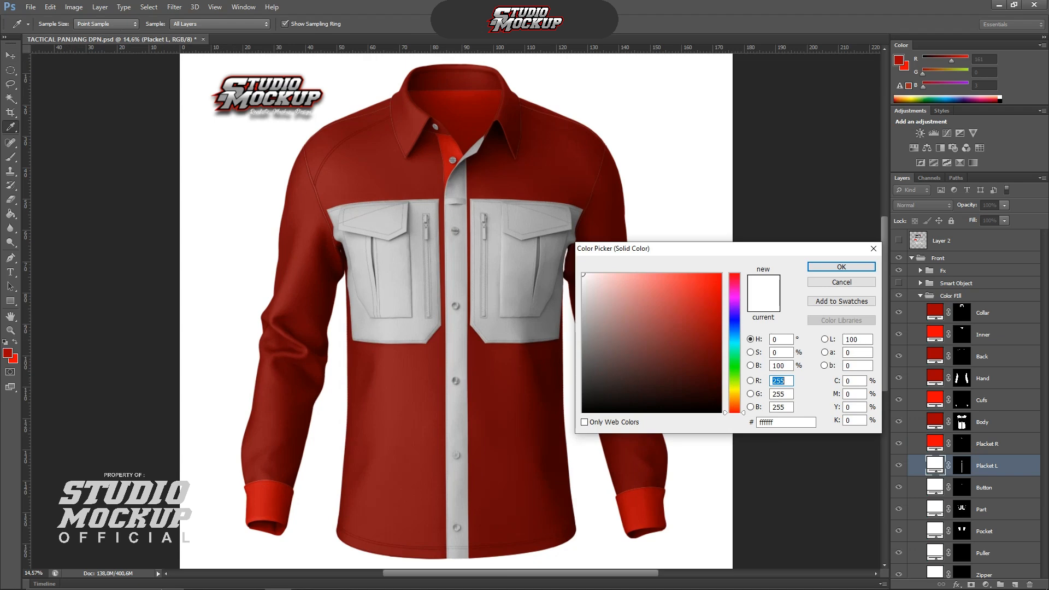
pyautogui.click(721, 274)
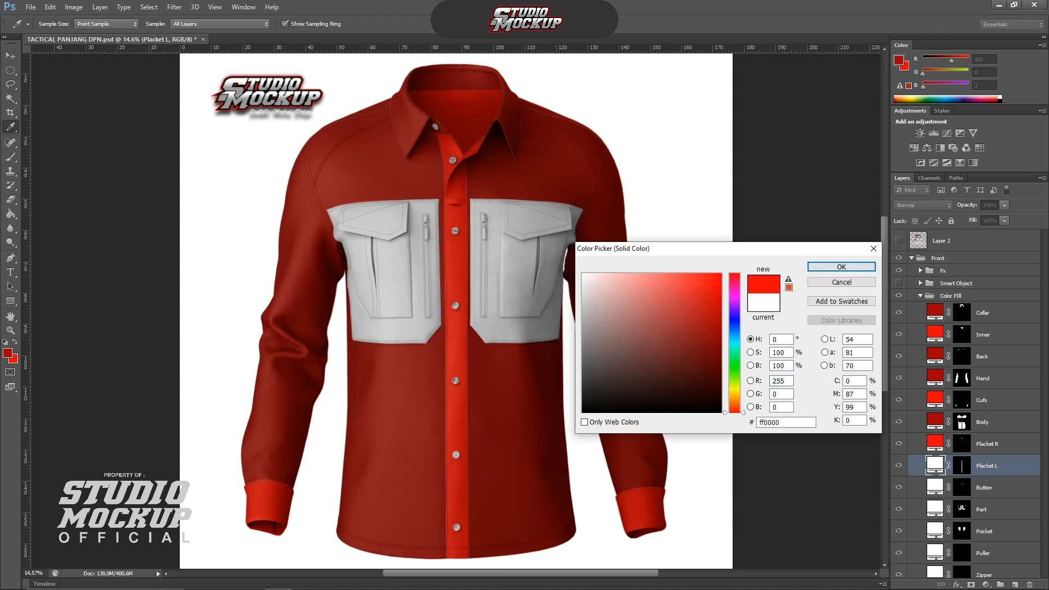
pyautogui.scroll(-1, 450, 231)
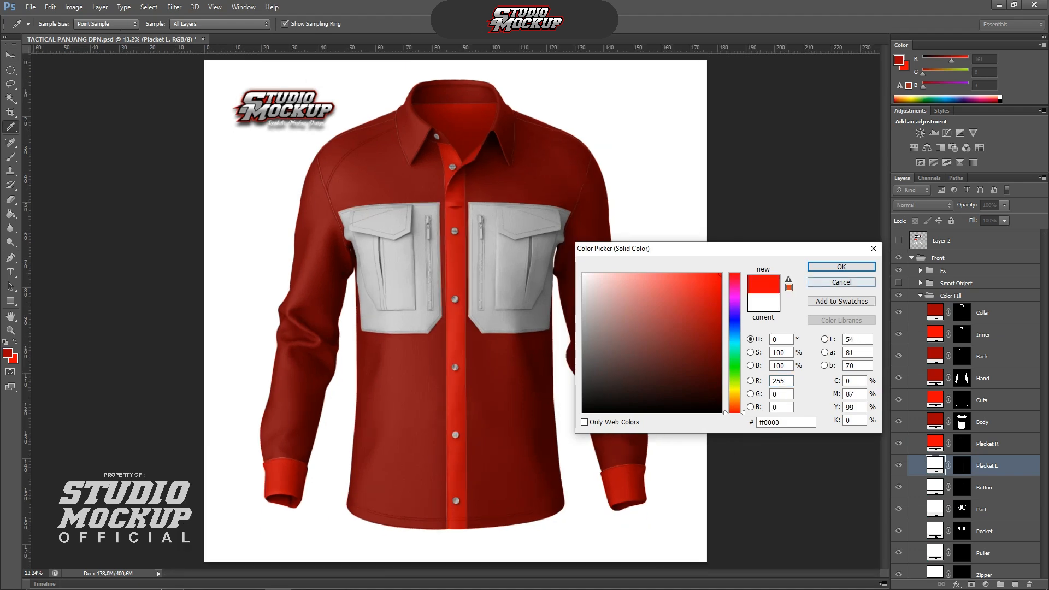
pyautogui.click(841, 267)
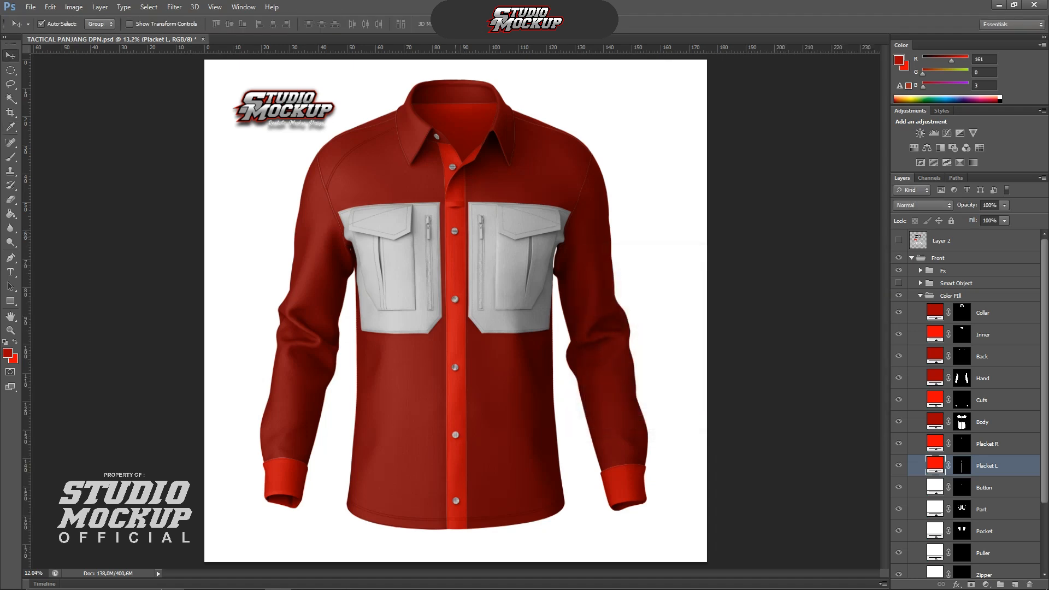
# Examine the chest pockets, zippers and buttons on the shirt front up close.
pyautogui.scroll(-2, 453, 239)
pyautogui.scroll(12, 316, 242)
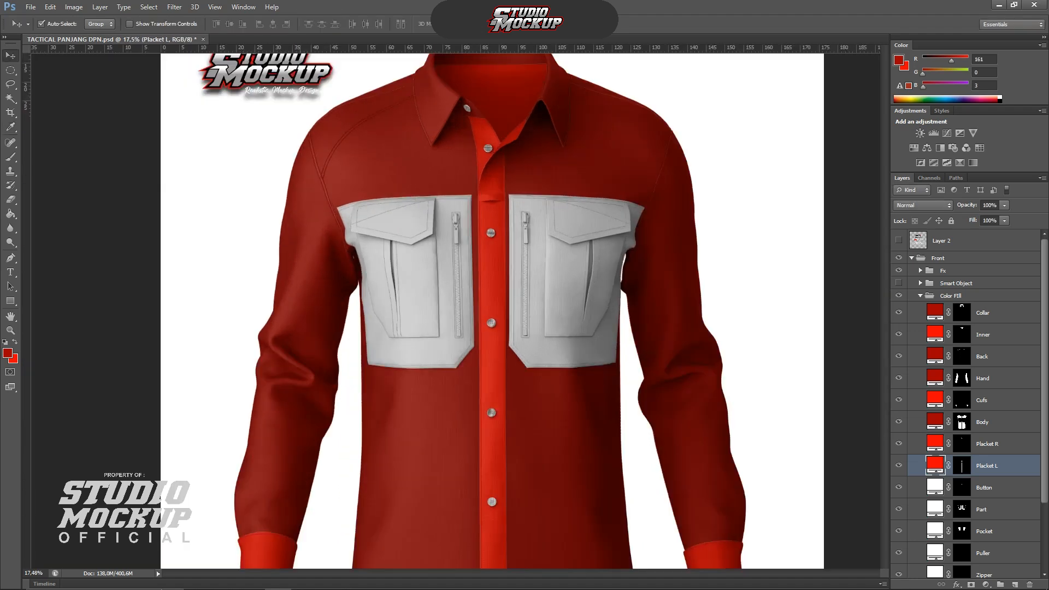
pyautogui.scroll(-4, 455, 306)
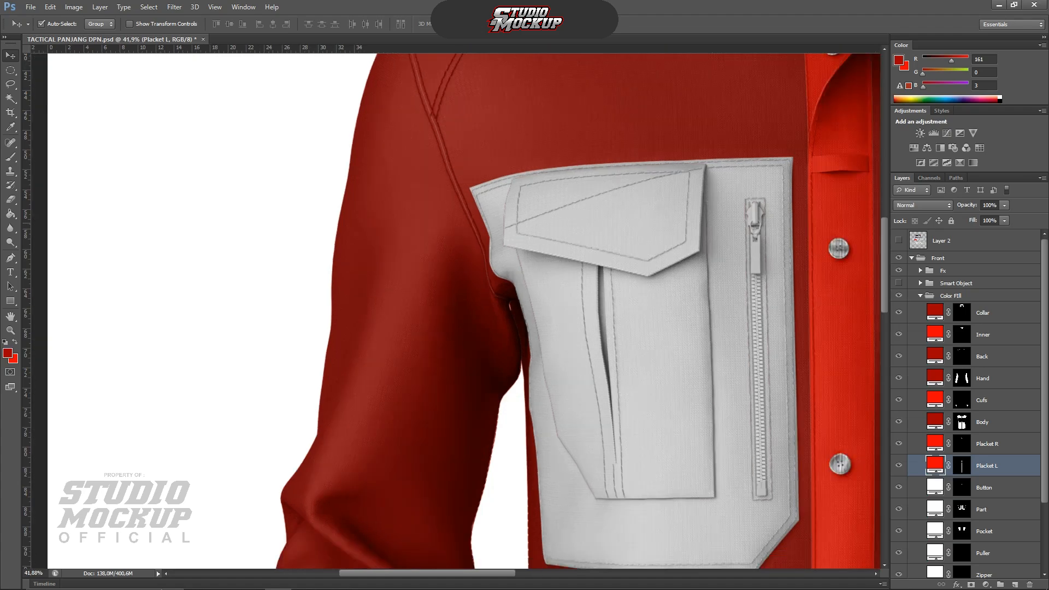
pyautogui.scroll(-3, 289, 236)
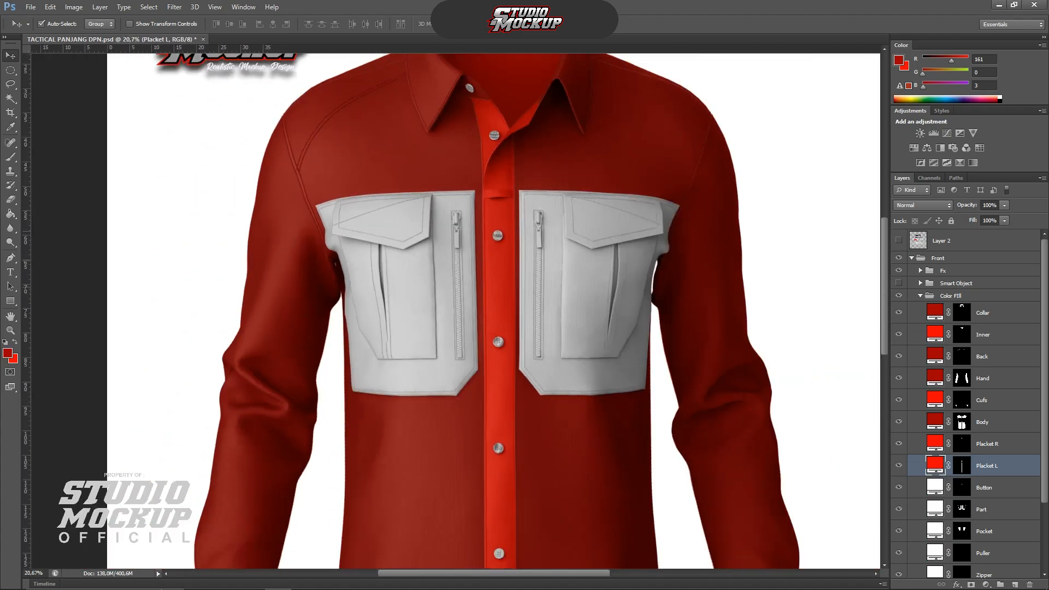
pyautogui.scroll(-2, 485, 302)
pyautogui.scroll(1, 486, 301)
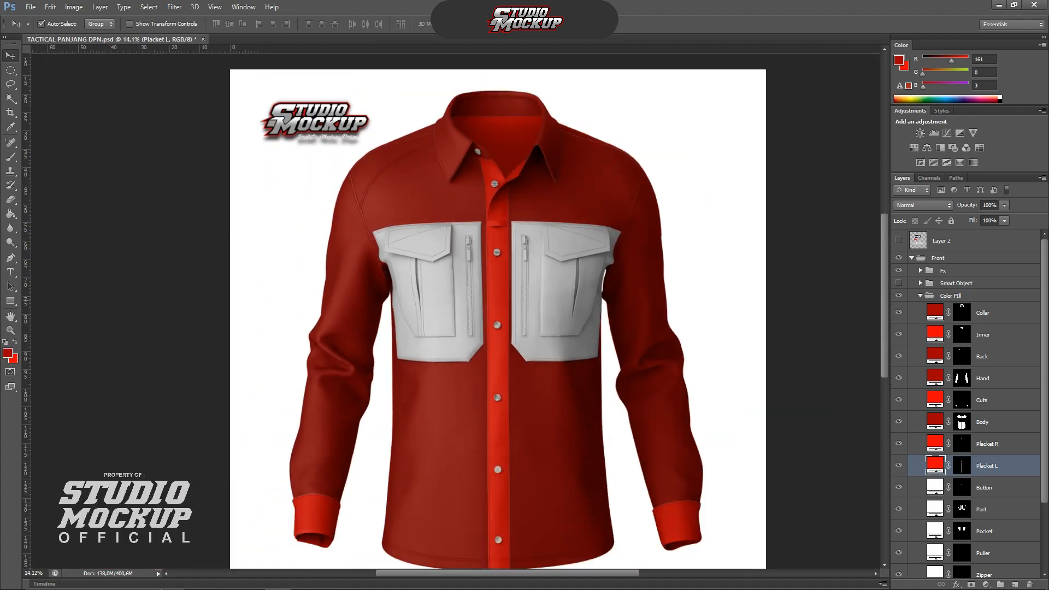
pyautogui.scroll(-1, 498, 301)
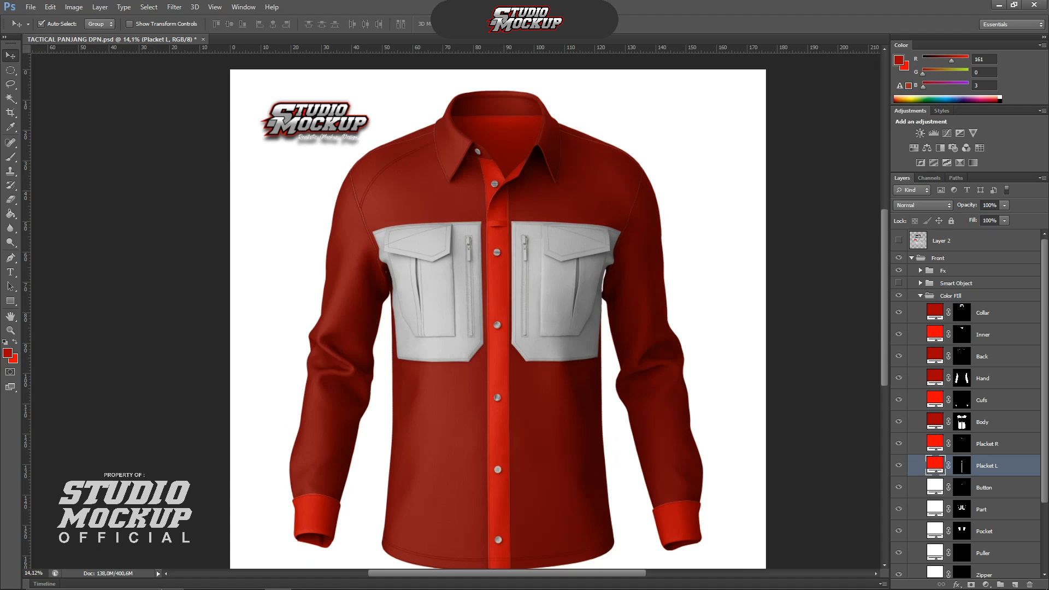
# Set the colour of the Button fill layer to white.
pyautogui.doubleClick(935, 487)
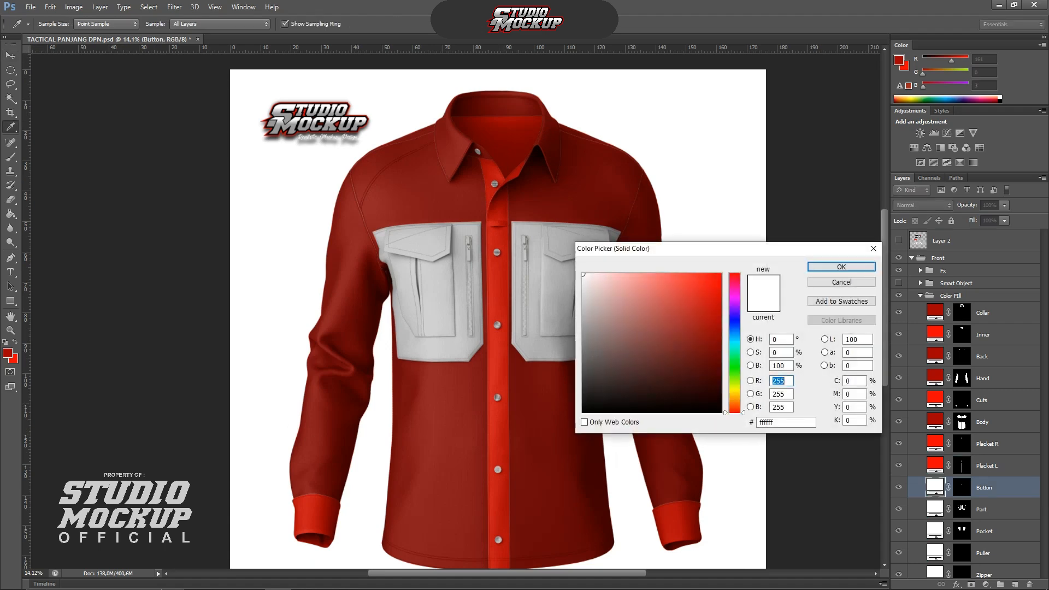
pyautogui.moveTo(583, 298); pyautogui.dragTo(579, 273)
pyautogui.click(841, 267)
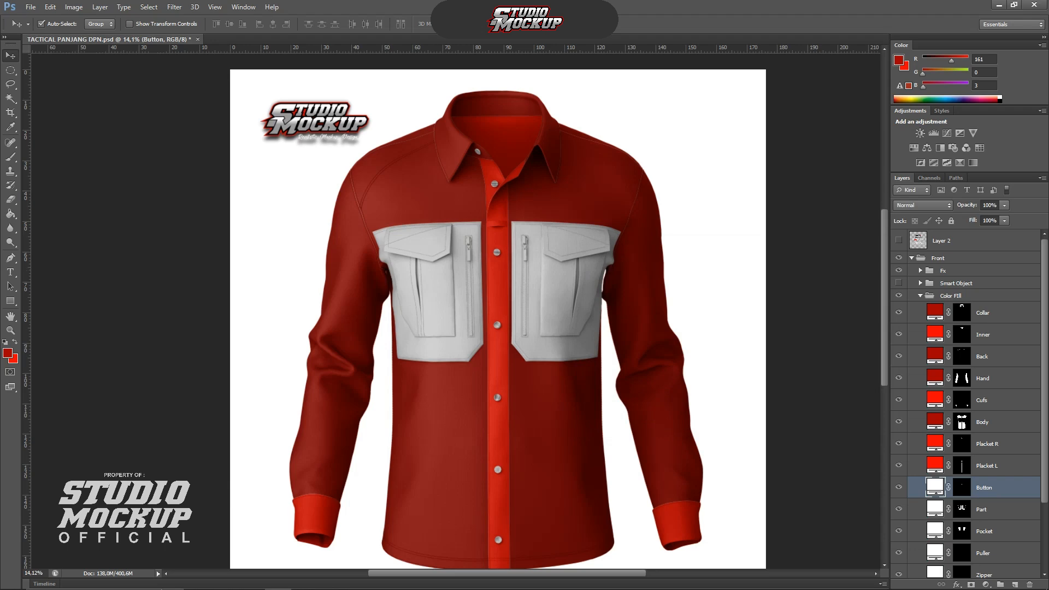
# Recolour the chest panels on the Part fill layer with the bright red background colour #ff0000.
pyautogui.doubleClick(935, 509)
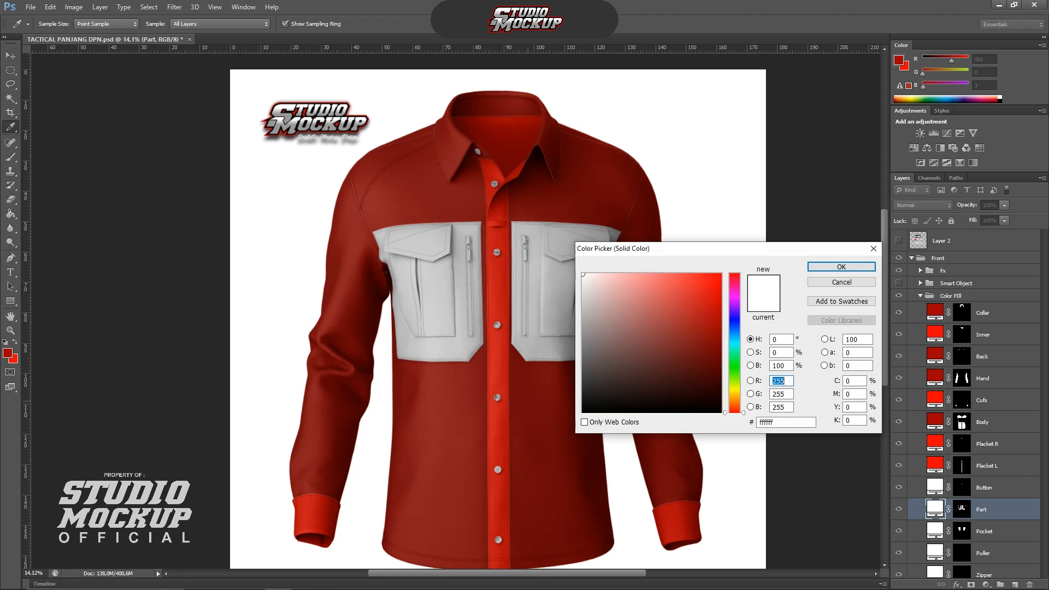
pyautogui.click(15, 361)
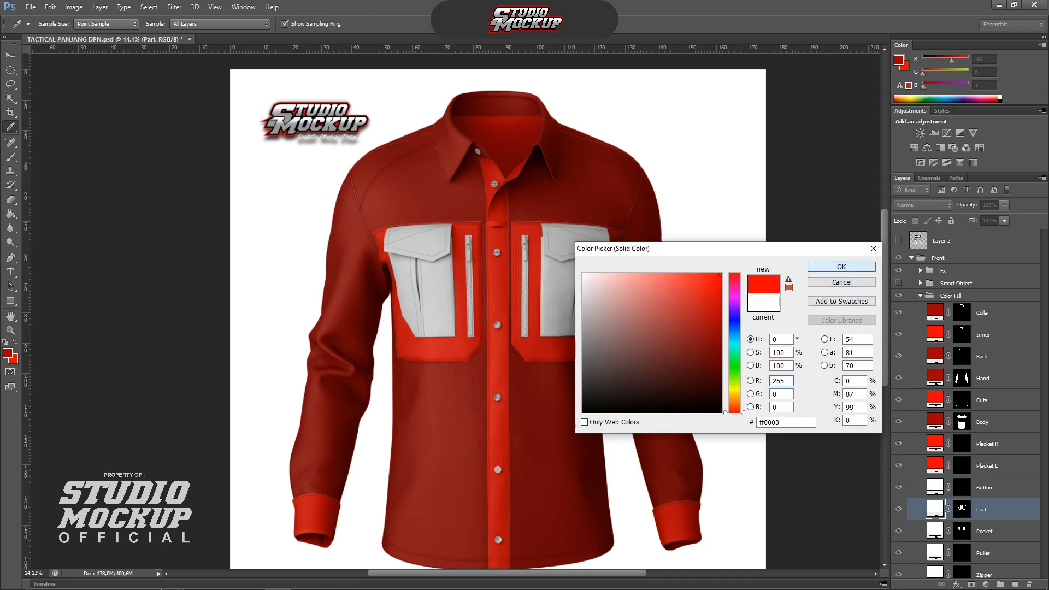
pyautogui.press('Return')
pyautogui.hotkey('ctrl', '0')
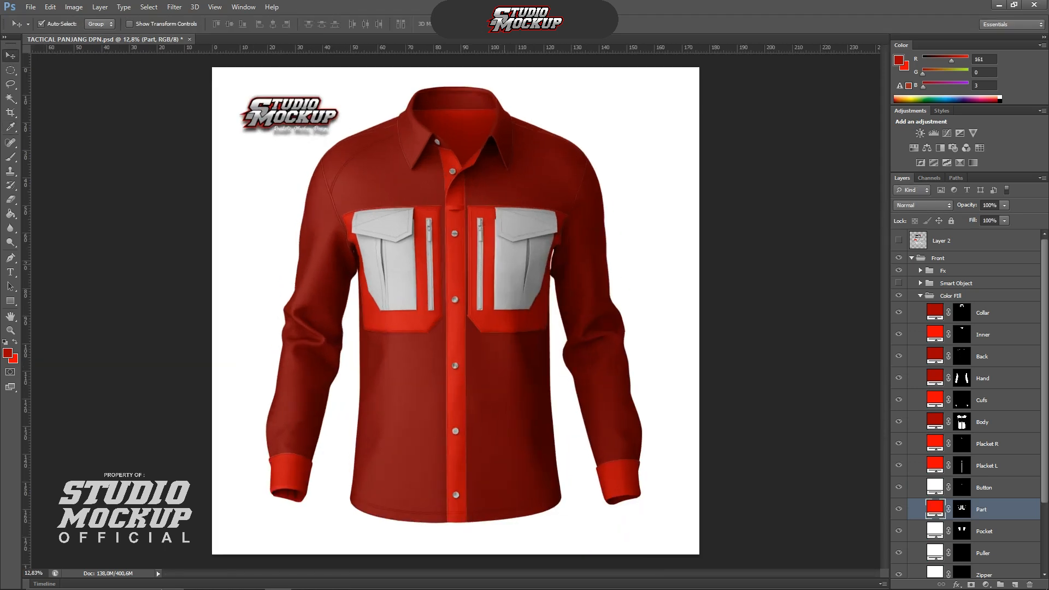
# Recolour the Pocket fill layer with the dark red foreground colour #a10003.
pyautogui.doubleClick(934, 530)
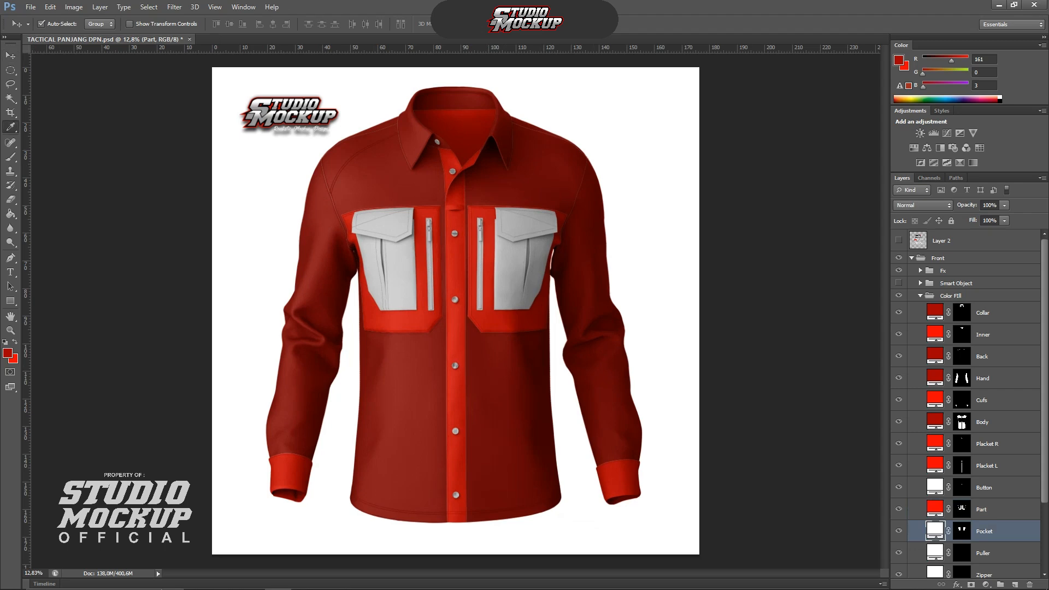
pyautogui.click(899, 60)
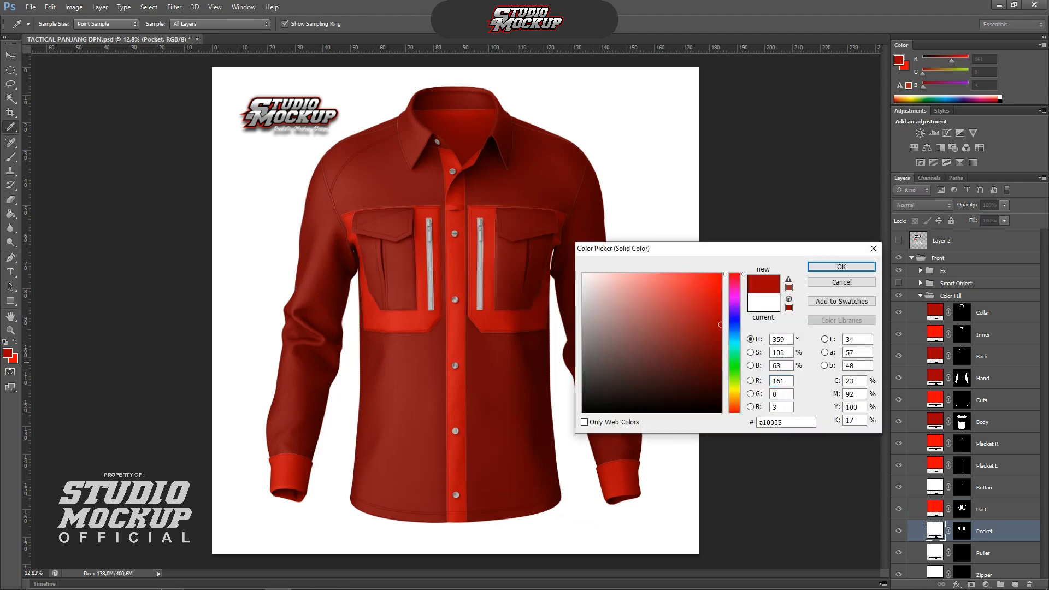
pyautogui.scroll(-1, 456, 311)
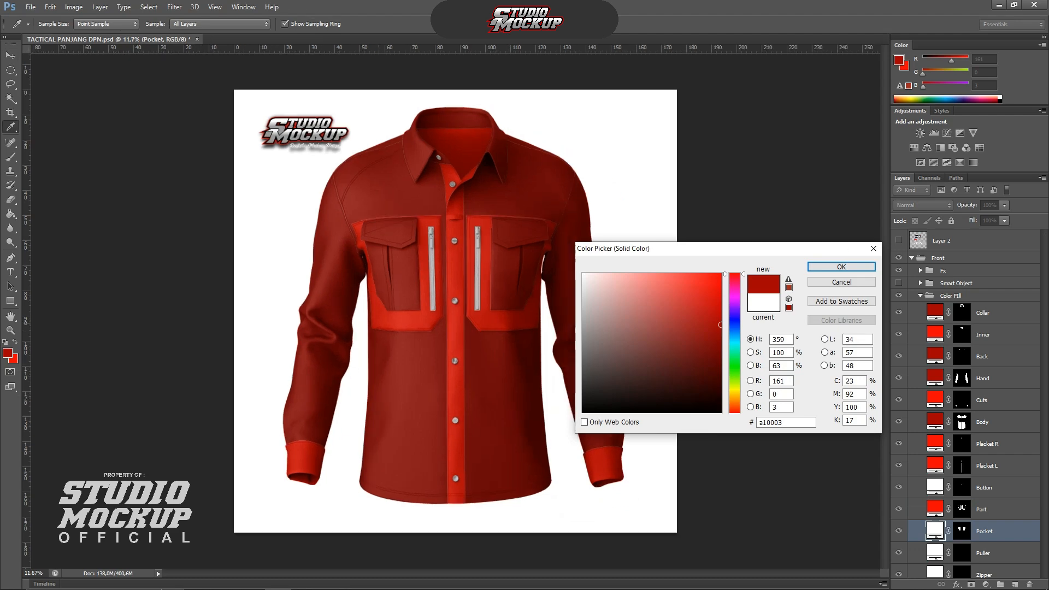
pyautogui.scroll(1, 422, 314)
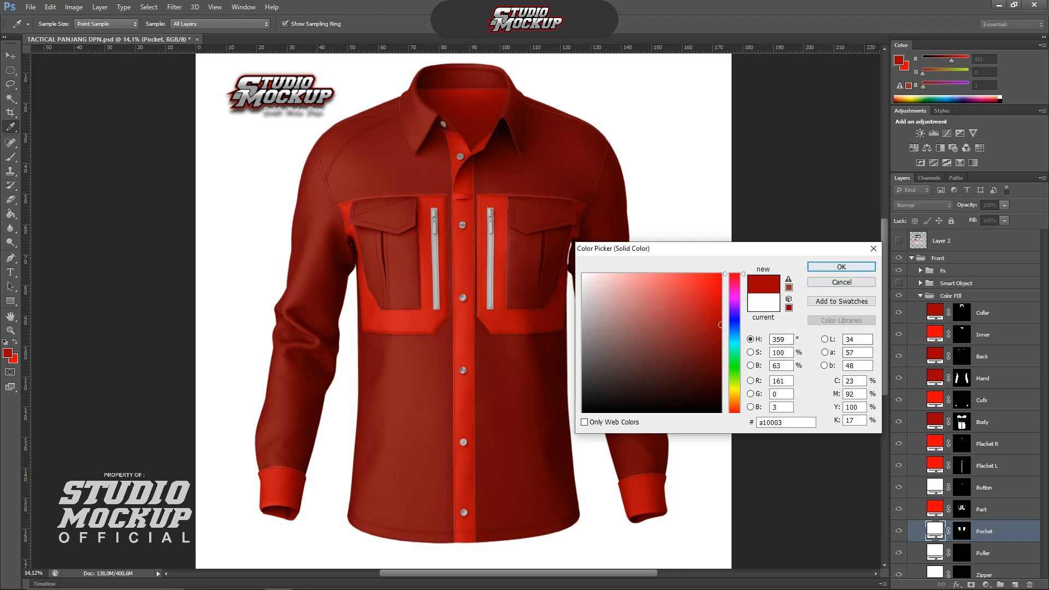
pyautogui.press('Return')
pyautogui.hotkey('ctrl', '-')
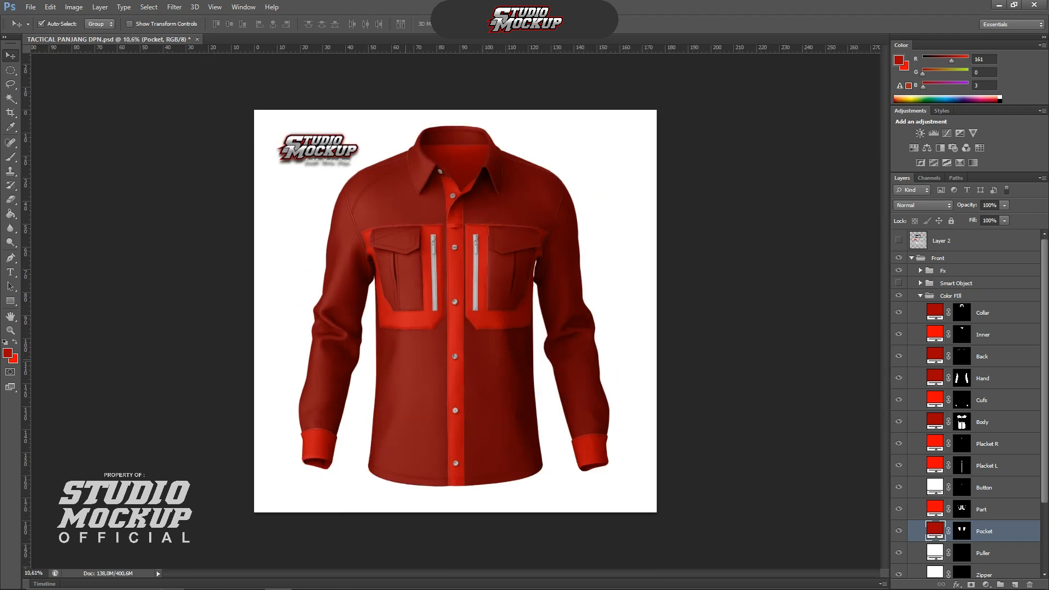
# Recolour the zipper pulls on the Puller fill layer with the dark red foreground colour #a10003.
pyautogui.hotkey('ctrl', '+')
pyautogui.scroll(-2, 965, 405)
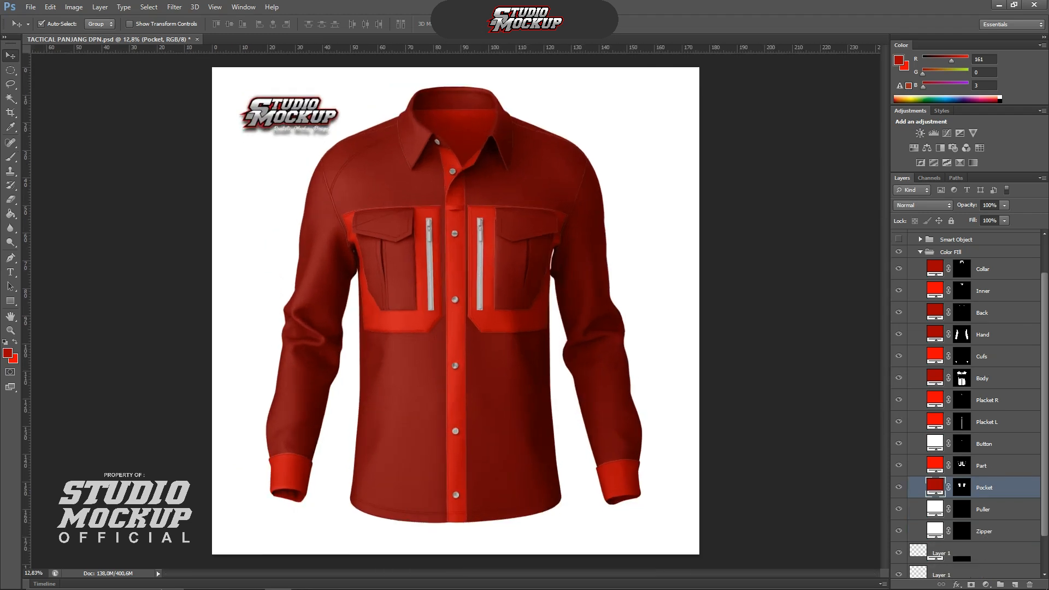
pyautogui.click(935, 508)
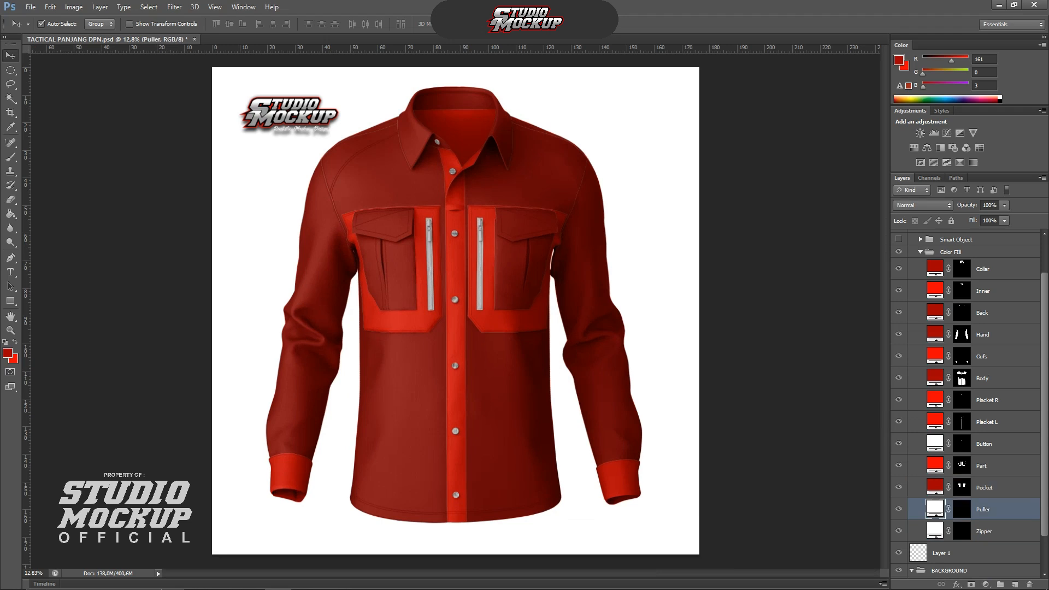
pyautogui.doubleClick(935, 508)
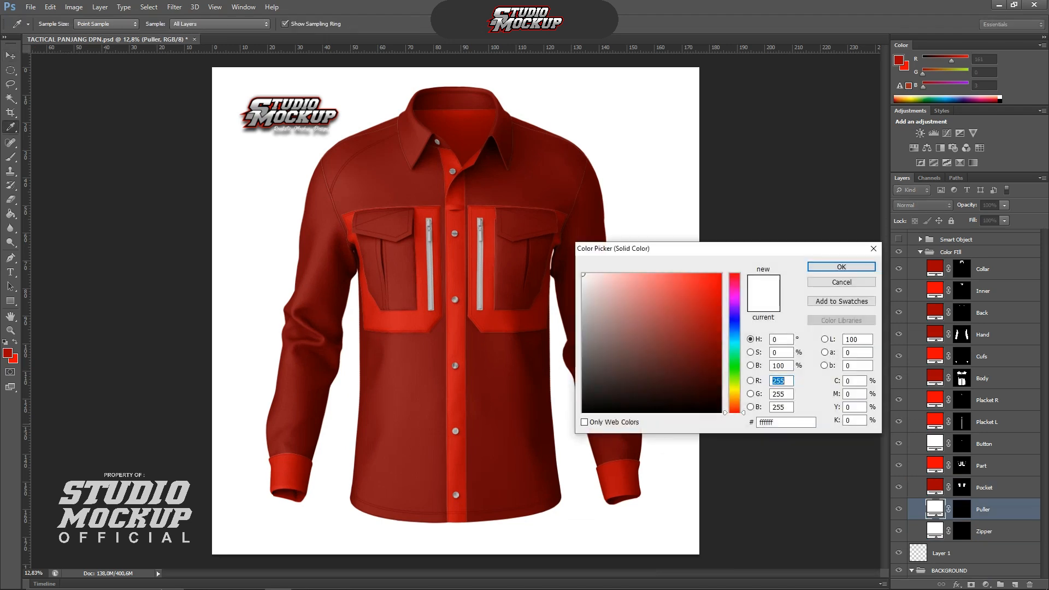
pyautogui.click(720, 275)
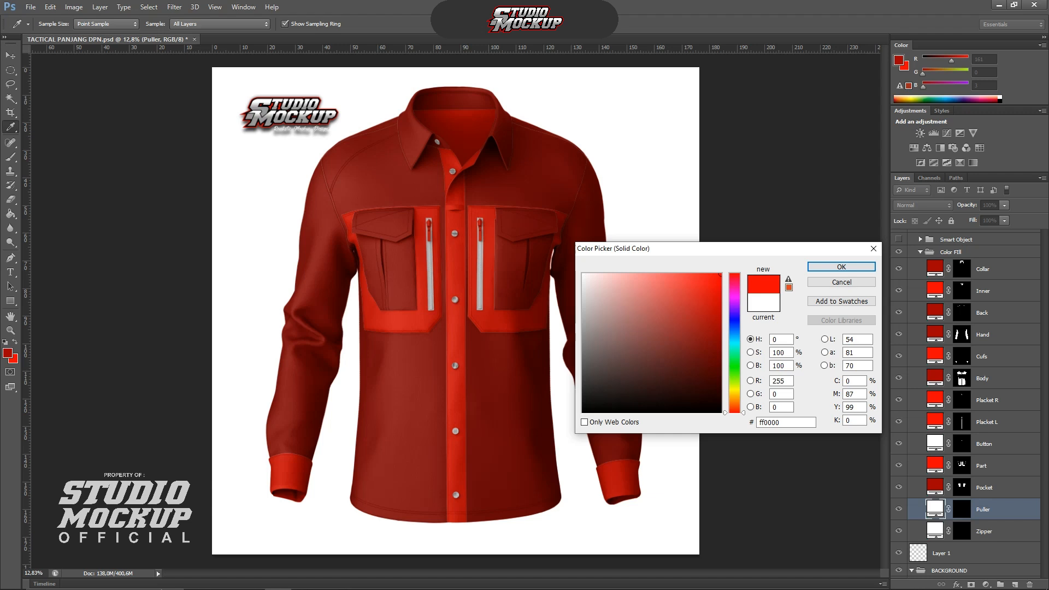
pyautogui.click(7, 353)
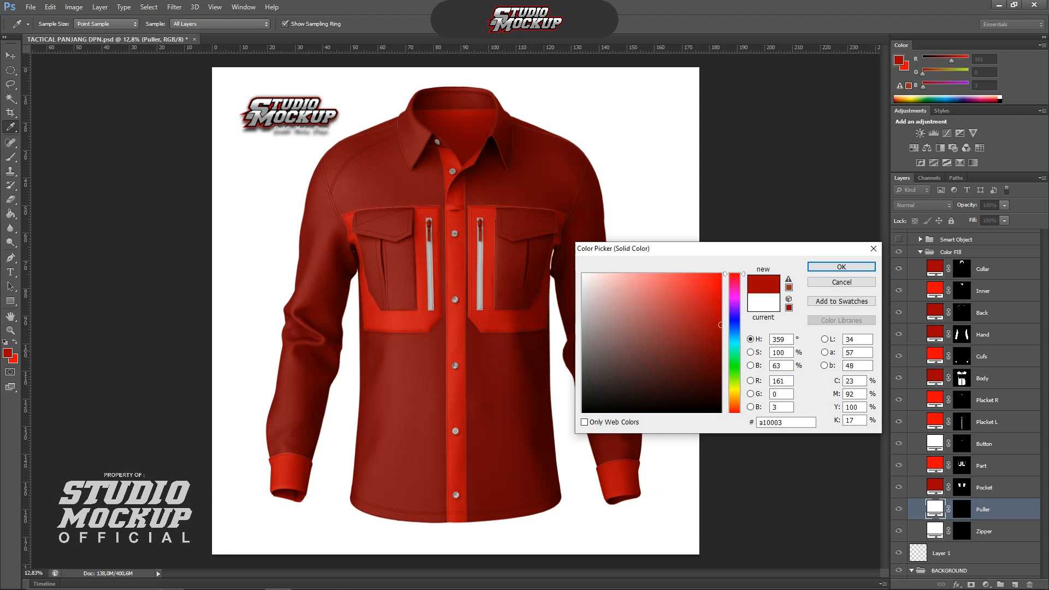
pyautogui.press('Return')
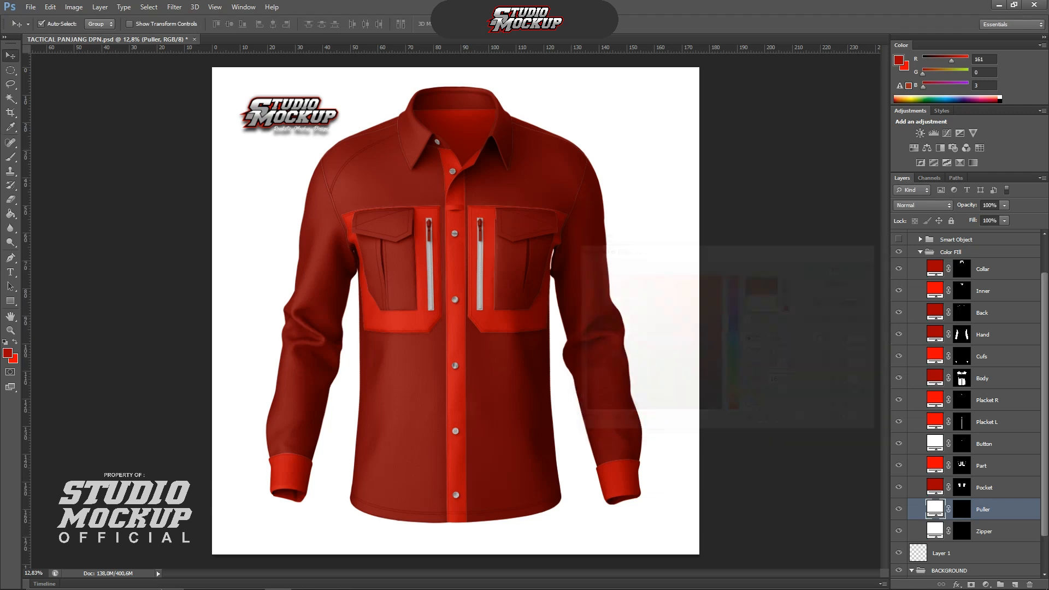
# Recolour the Zipper fill layer with the dark red foreground colour #a10003, and hide Layer 1 beneath the Front group.
pyautogui.doubleClick(935, 529)
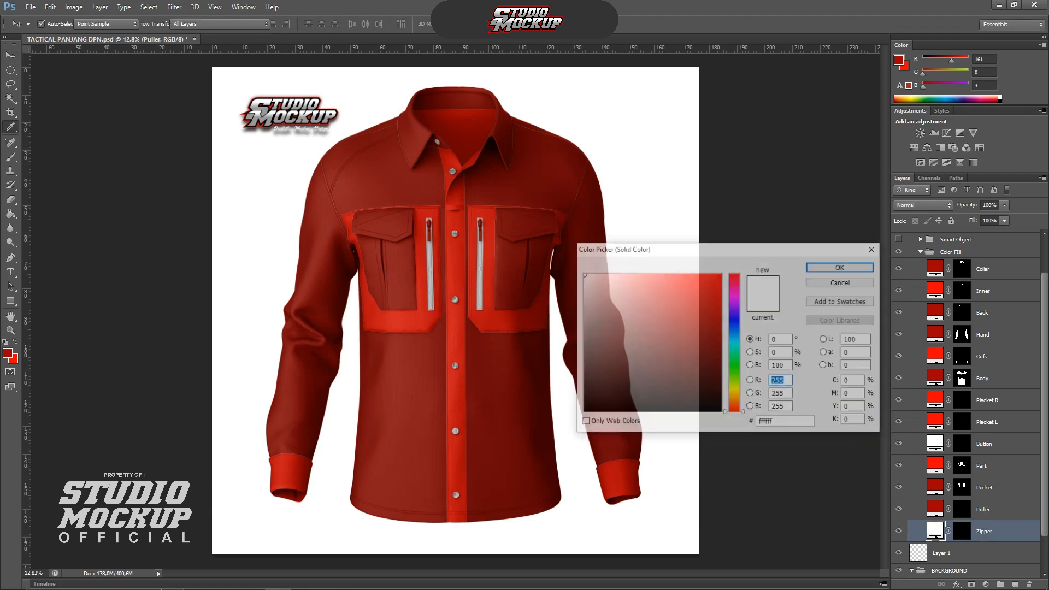
pyautogui.click(7, 353)
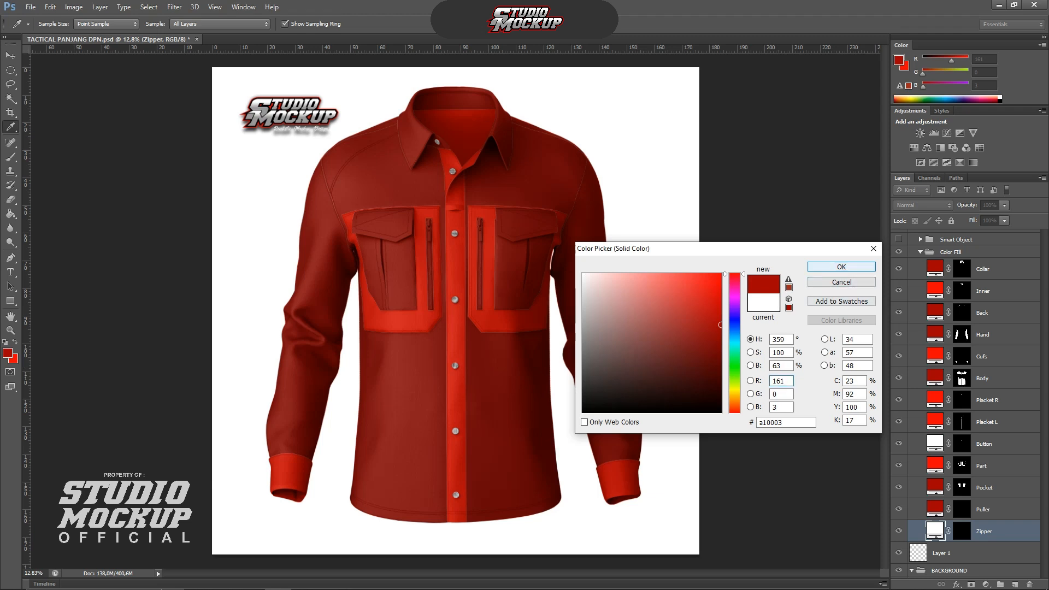
pyautogui.click(842, 266)
pyautogui.scroll(-1, 660, 258)
pyautogui.scroll(-2, 456, 309)
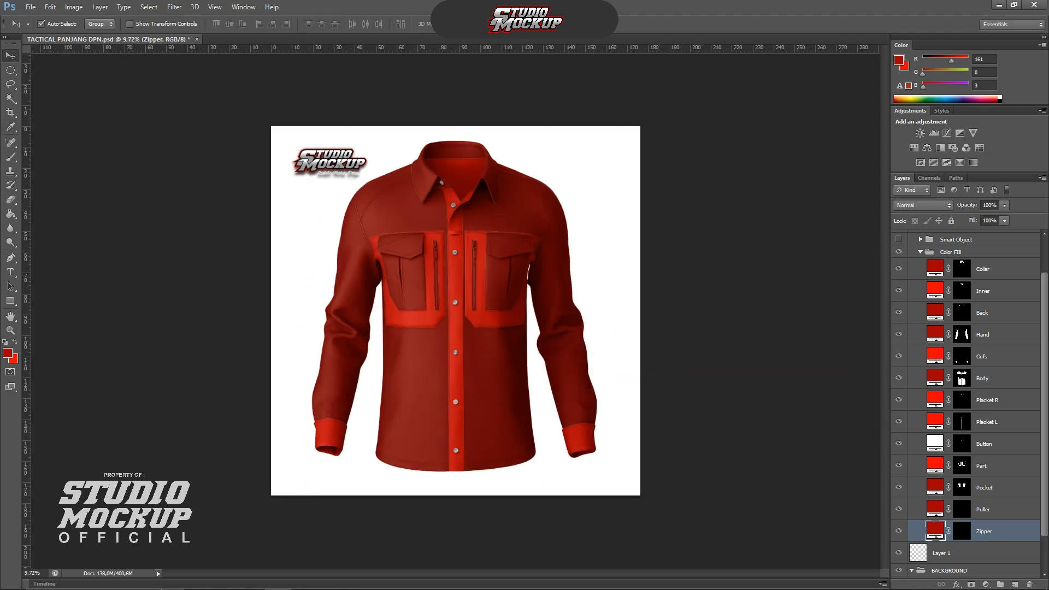
pyautogui.click(899, 553)
# Examine the recoloured shirt's seams, pockets, zippers and buttons up close, briefly toggling the Smart Object group's visibility.
pyautogui.scroll(20, 372, 212)
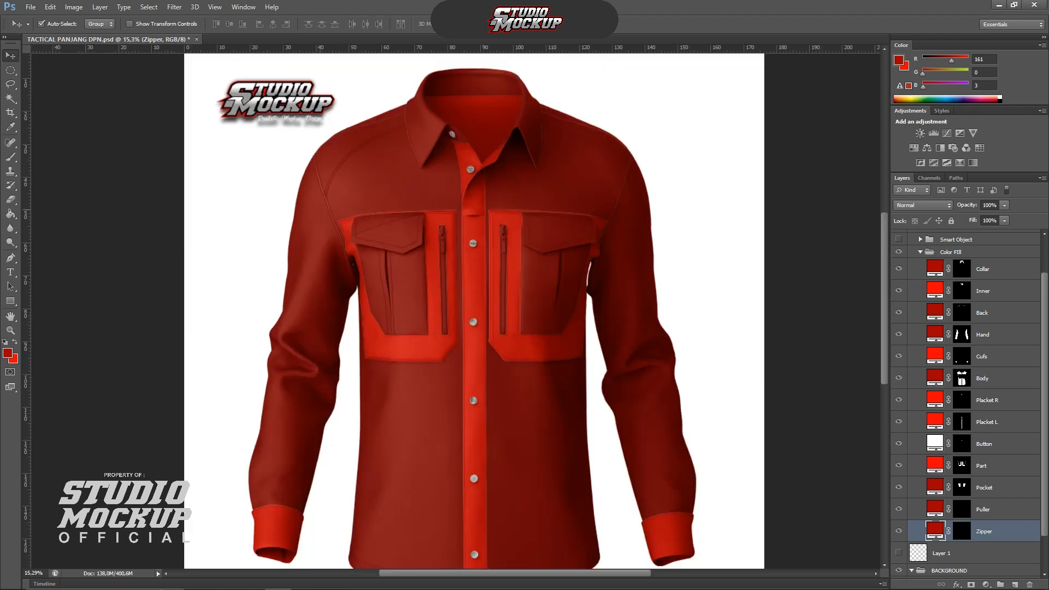
pyautogui.scroll(6, 306, 207)
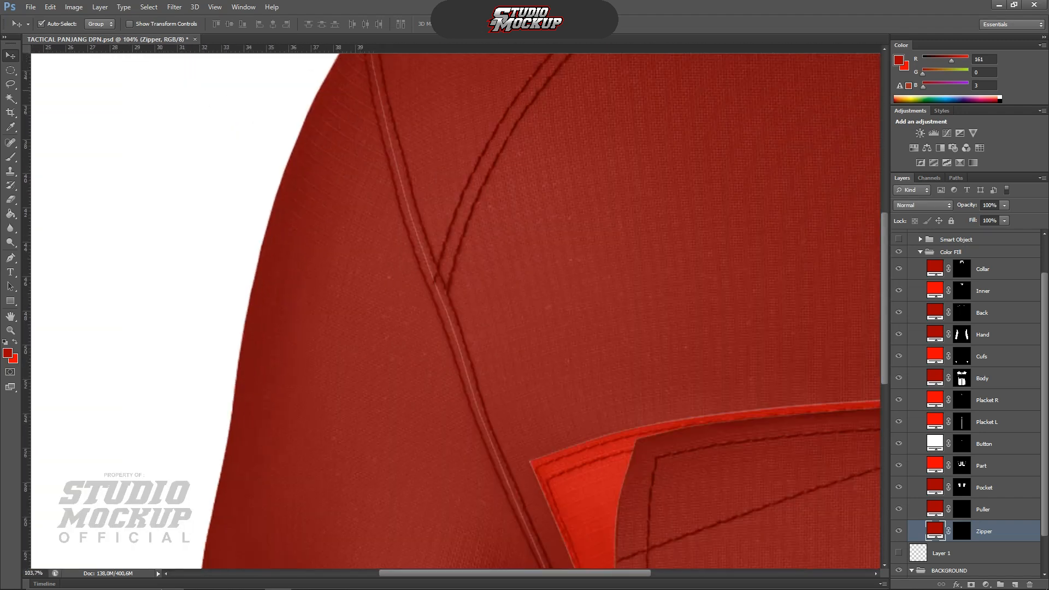
pyautogui.scroll(-16, 336, 218)
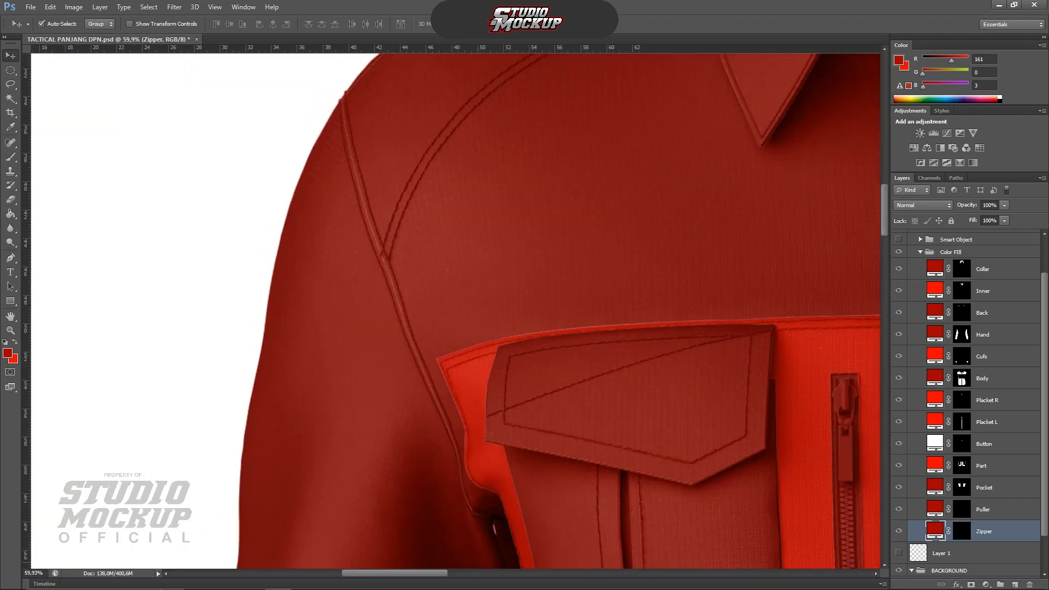
pyautogui.scroll(8, 781, 268)
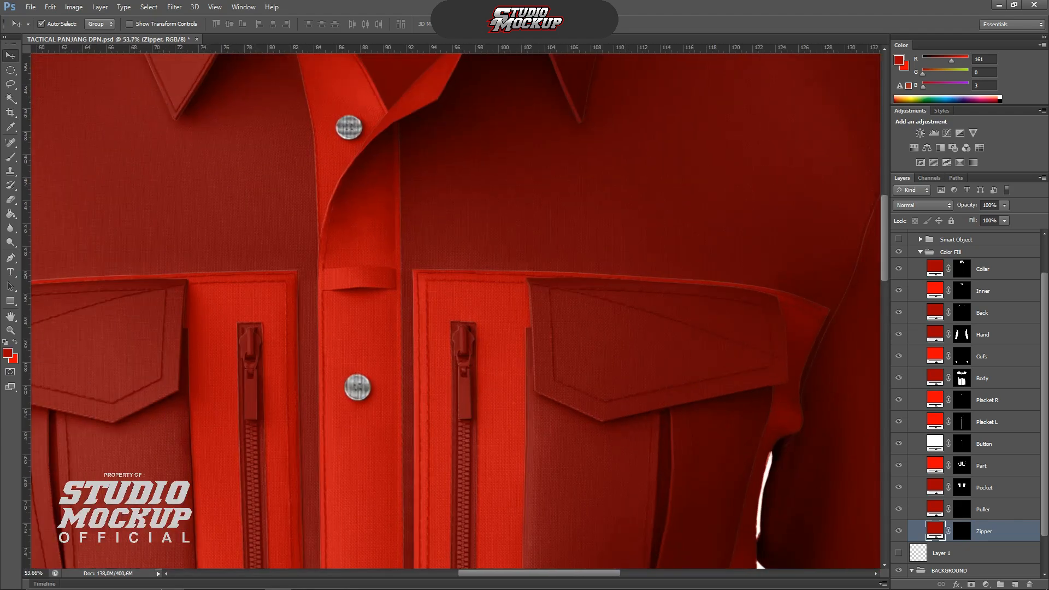
pyautogui.click(899, 239)
pyautogui.click(899, 238)
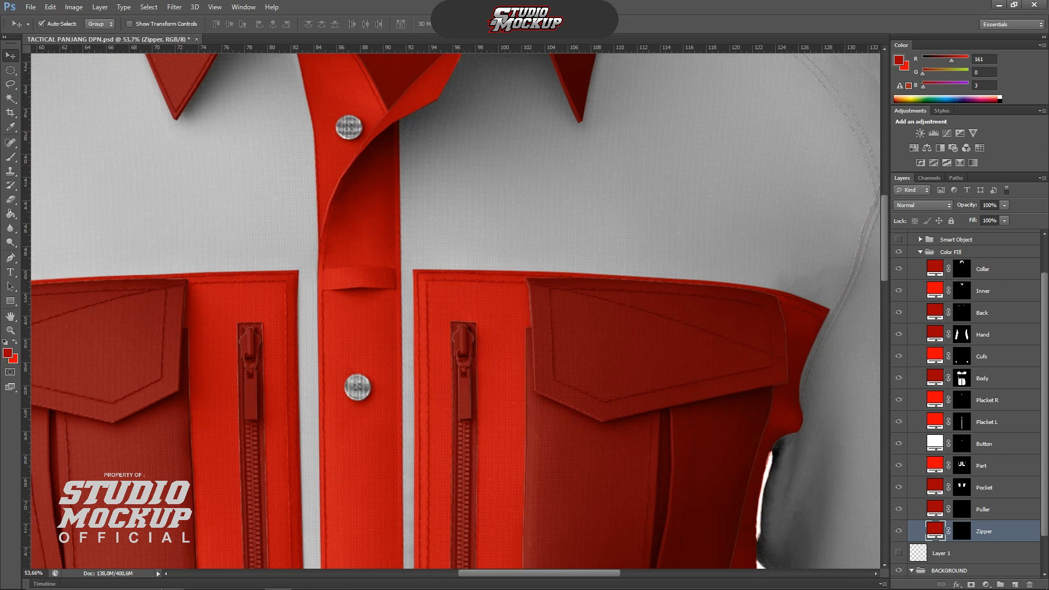
pyautogui.scroll(-12, 339, 306)
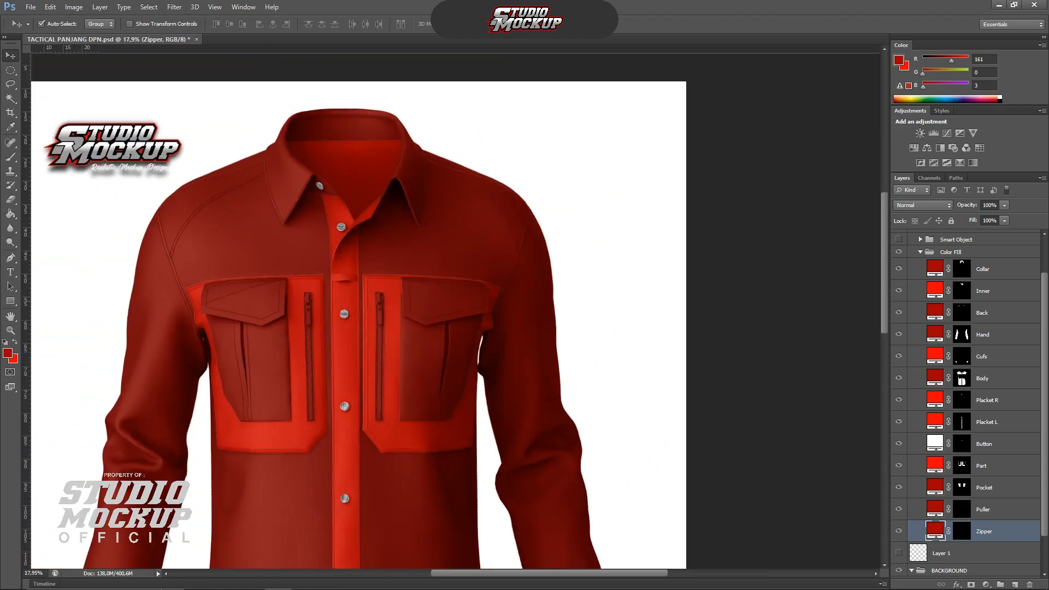
pyautogui.scroll(-2, 339, 306)
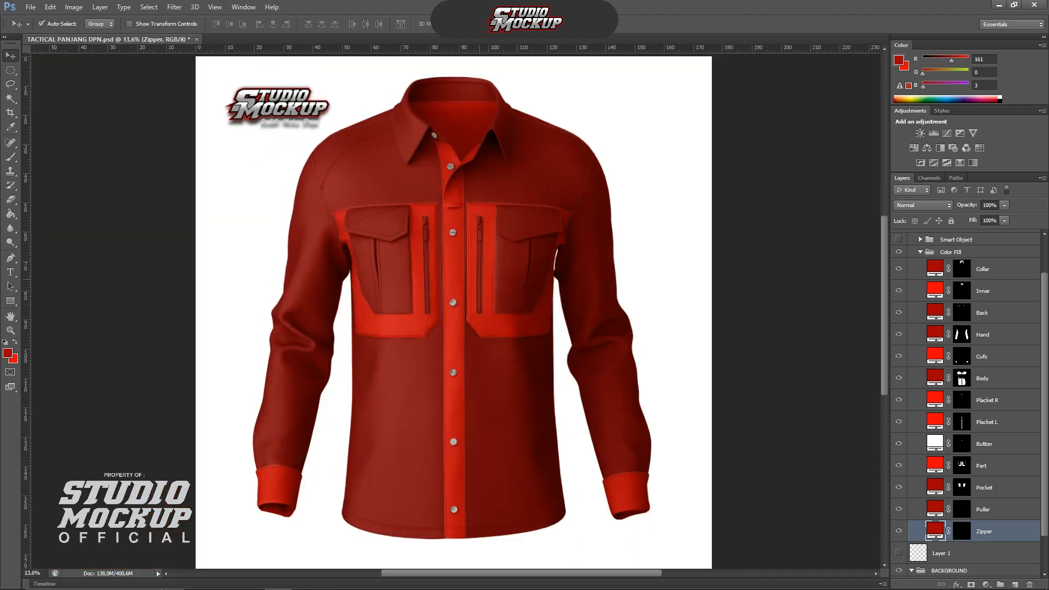
pyautogui.scroll(3, 573, 164)
pyautogui.hotkey('ctrl', '0')
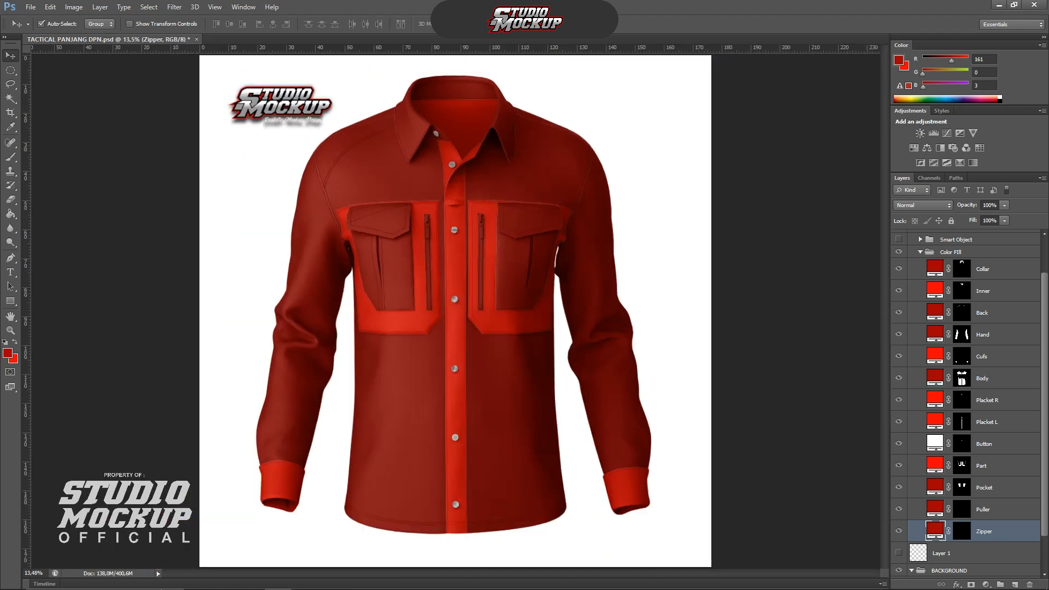
# Open the logo images 3.png and 4.png together from the Pictures folder.
pyautogui.click(30, 7)
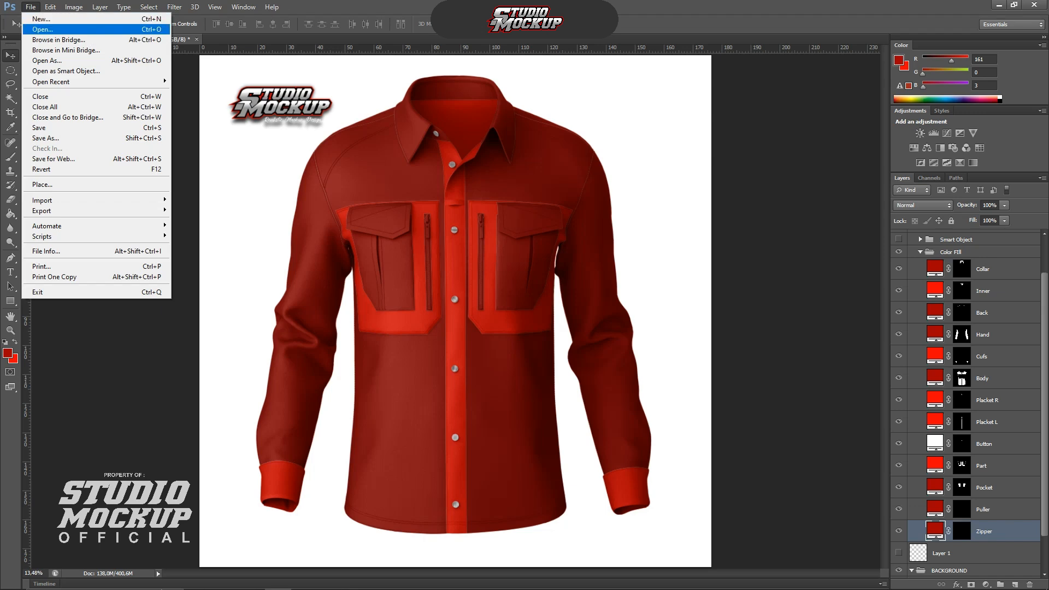
pyautogui.click(42, 30)
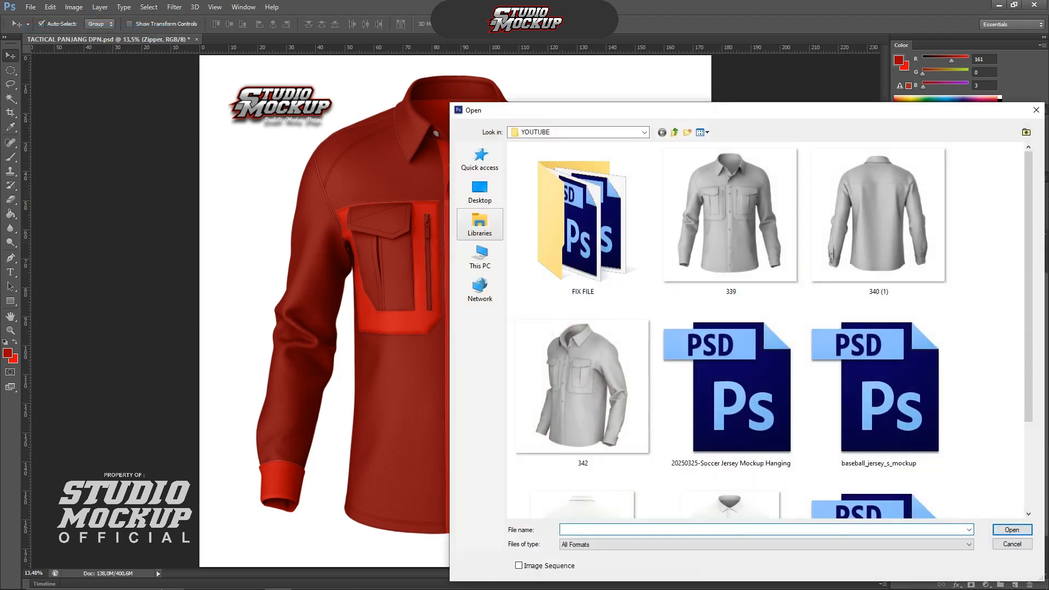
pyautogui.click(479, 159)
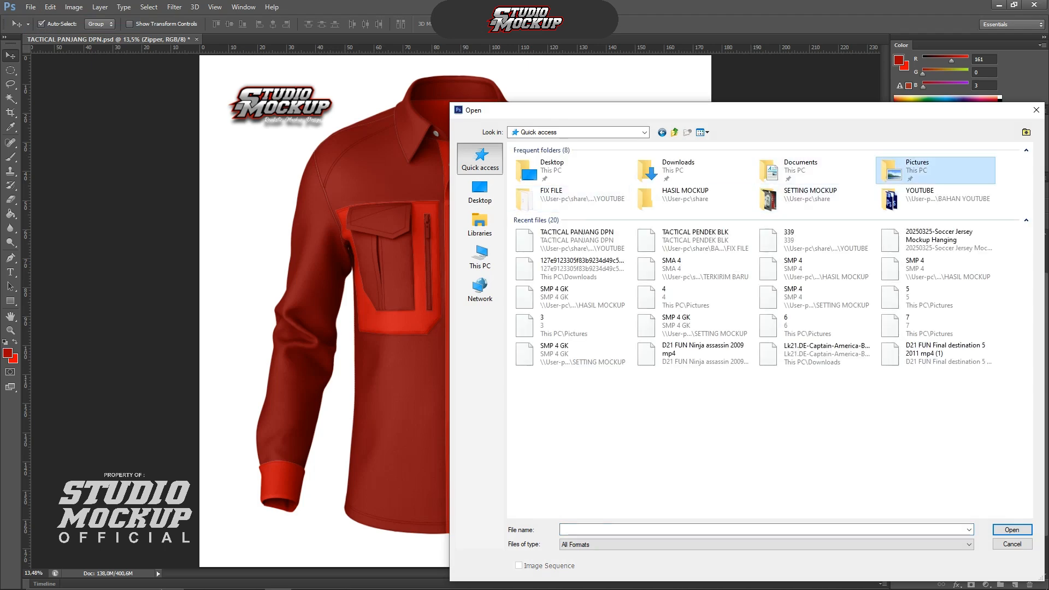
pyautogui.doubleClick(935, 169)
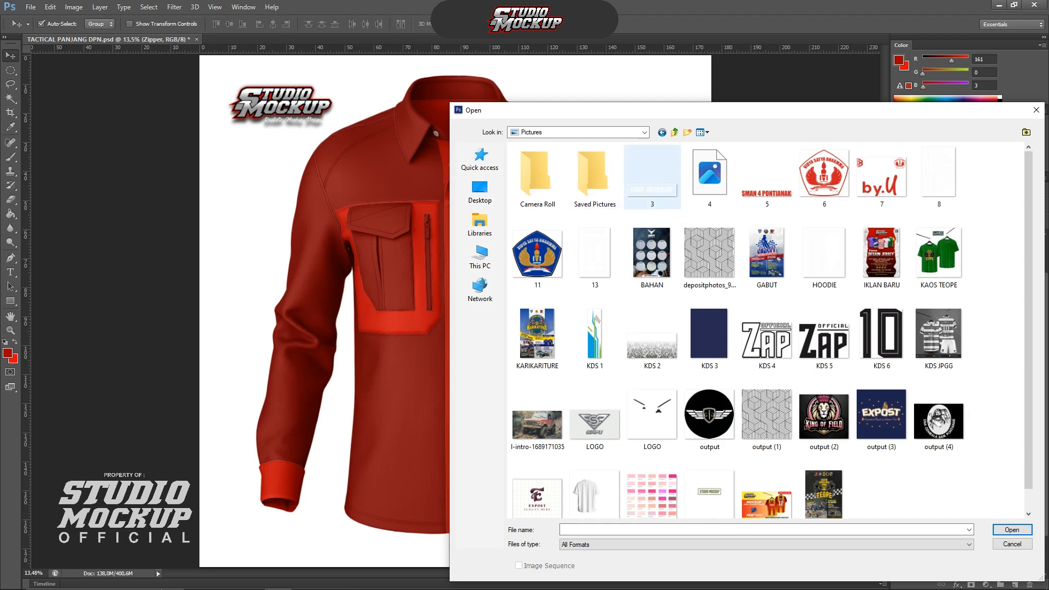
pyautogui.click(652, 174)
pyautogui.keyDown('ctrl'); pyautogui.click(709, 175); pyautogui.keyUp('ctrl')
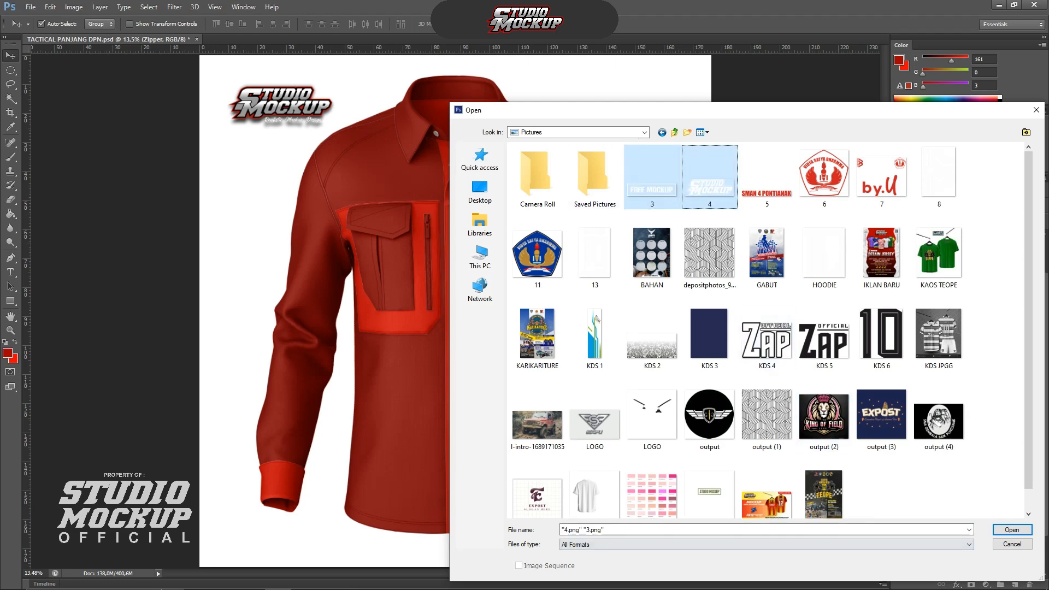
pyautogui.press('Return')
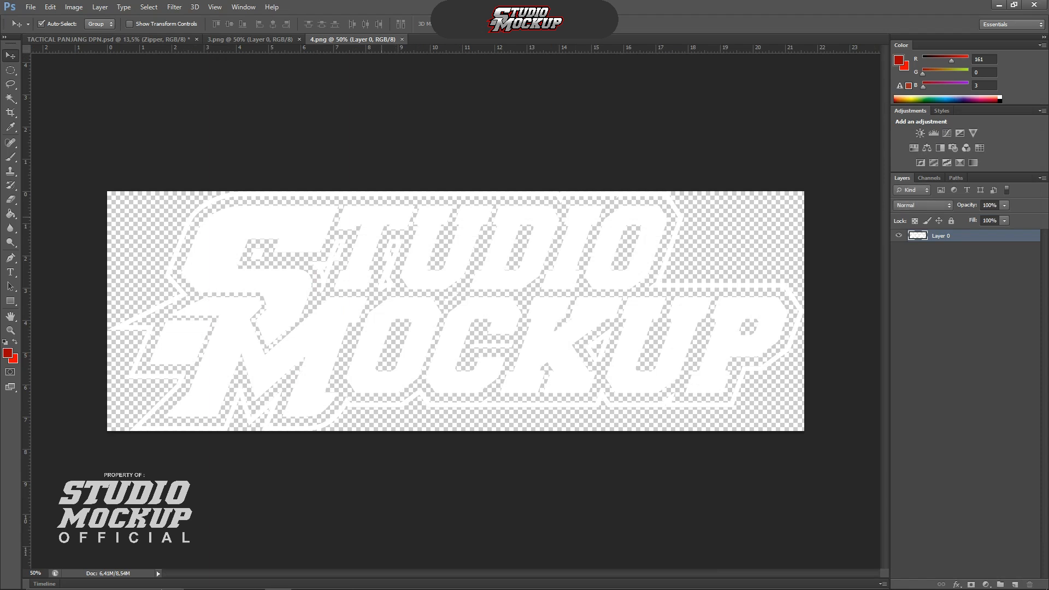
# Copy the Studio Mockup logo from 4.png into TACTICAL PANJANG DPN.psd and move its layer directly above the Body fill layer.
pyautogui.moveTo(382, 217); pyautogui.dragTo(538, 196)
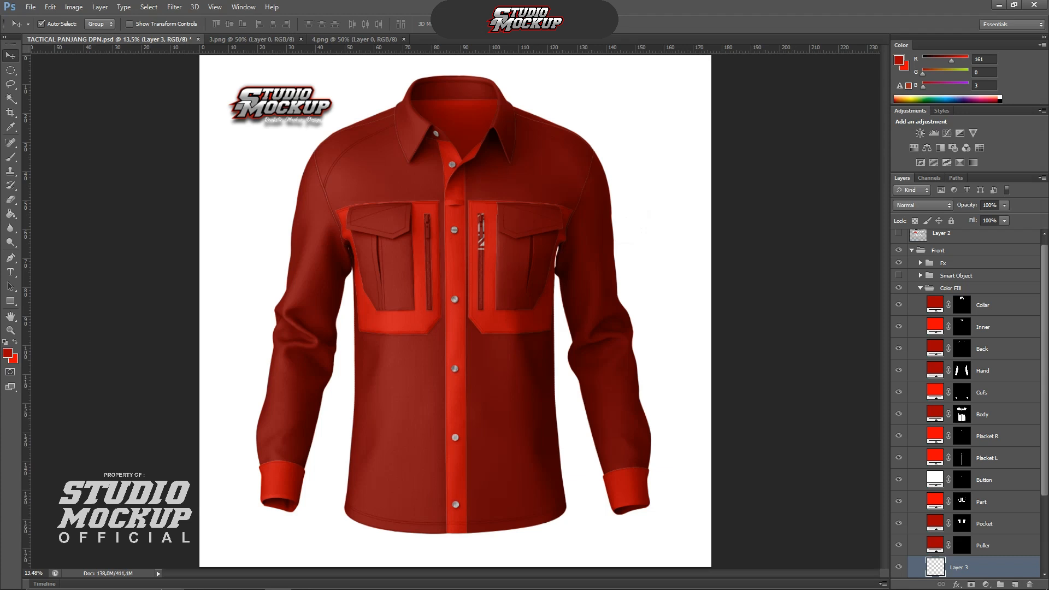
pyautogui.moveTo(937, 566); pyautogui.dragTo(935, 410)
pyautogui.scroll(2, 541, 205)
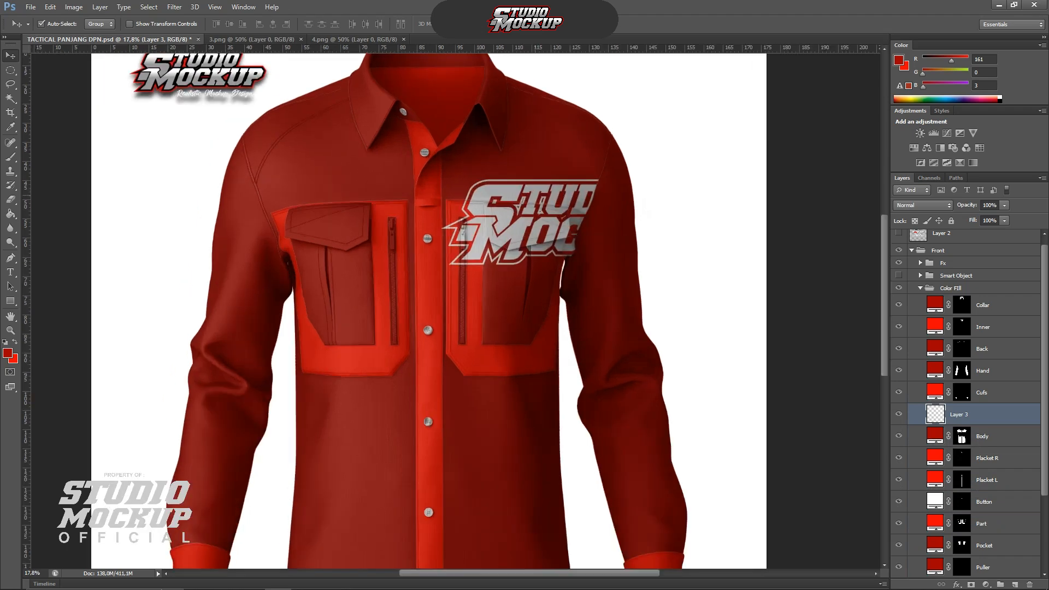
# Scale the Studio Mockup logo down to about 35.6% and position it on the chest above the right-hand pocket.
pyautogui.hotkey('ctrl', 't')
pyautogui.scroll(-2, 502, 248)
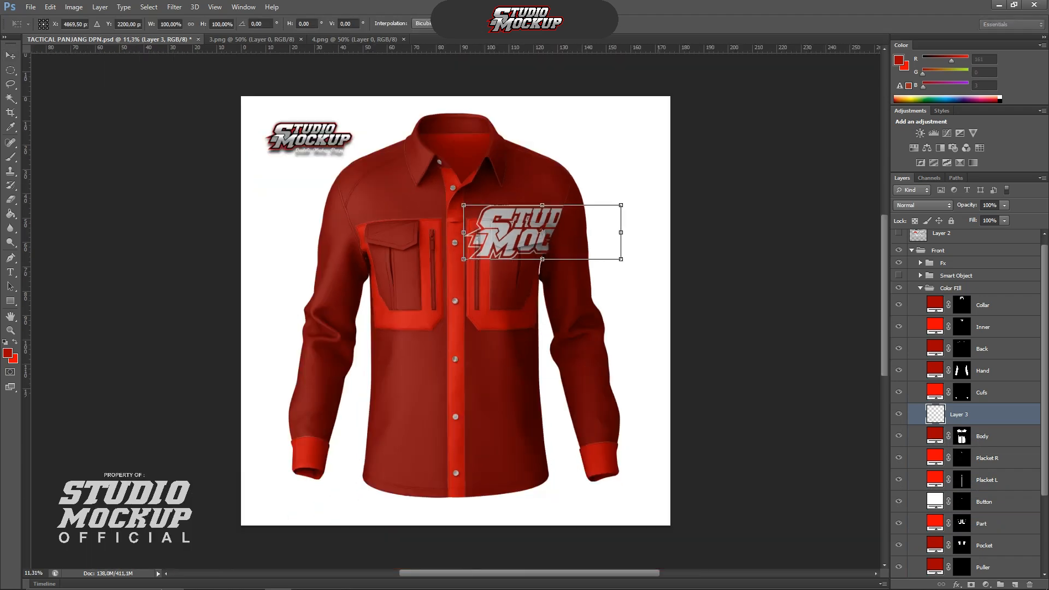
pyautogui.moveTo(621, 259); pyautogui.dragTo(528, 229)
pyautogui.scroll(2, 494, 262)
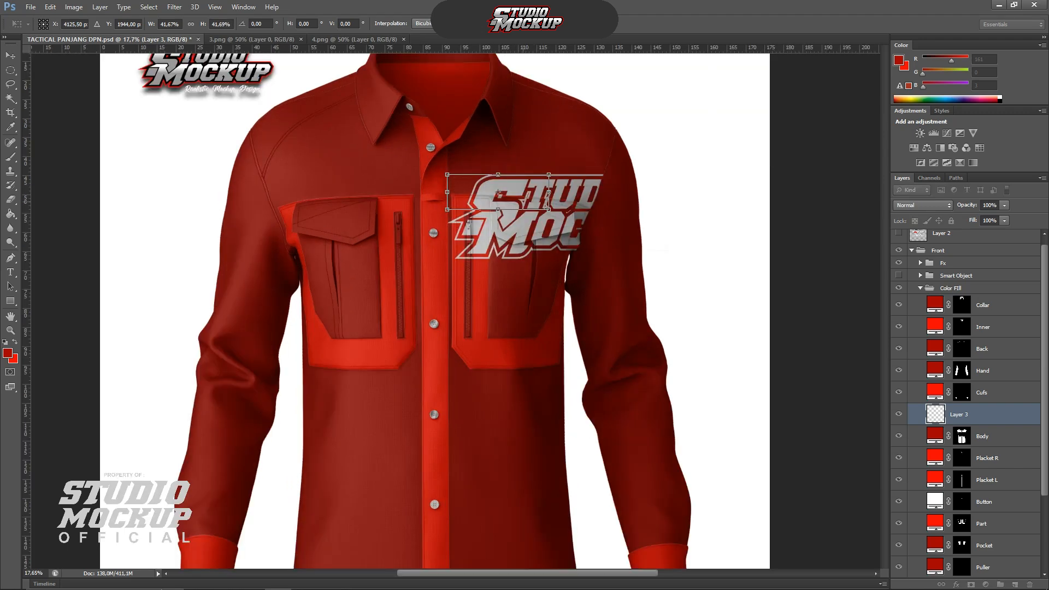
pyautogui.moveTo(525, 188); pyautogui.dragTo(564, 154)
pyautogui.scroll(2, 544, 169)
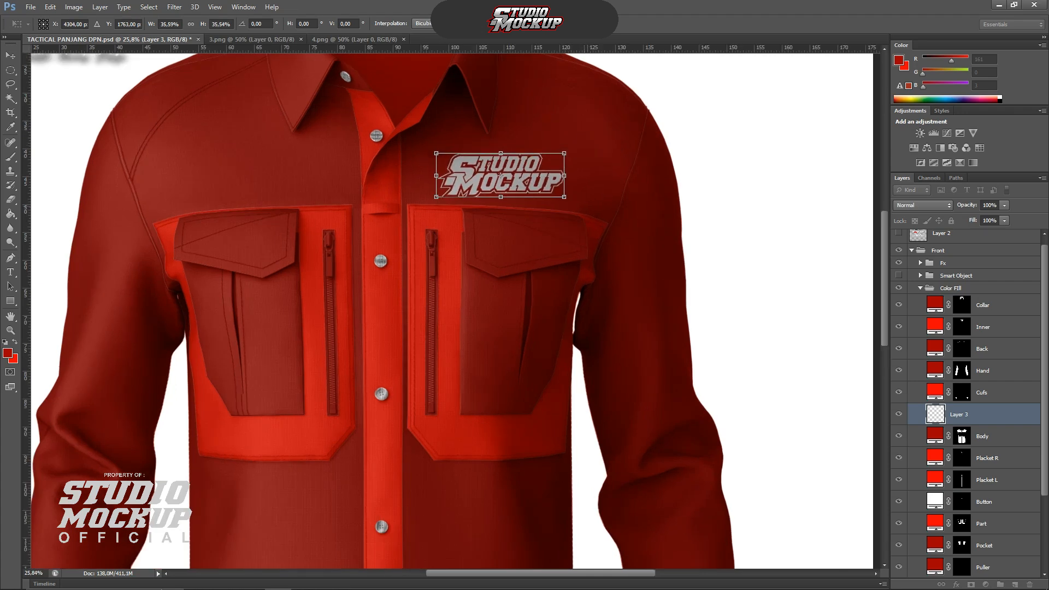
# Rotate the chest logo about 2.1° clockwise, nudge it slightly outward from the placket and apply the transformation.
pyautogui.moveTo(574, 190); pyautogui.dragTo(570, 194)
pyautogui.scroll(2, 500, 175)
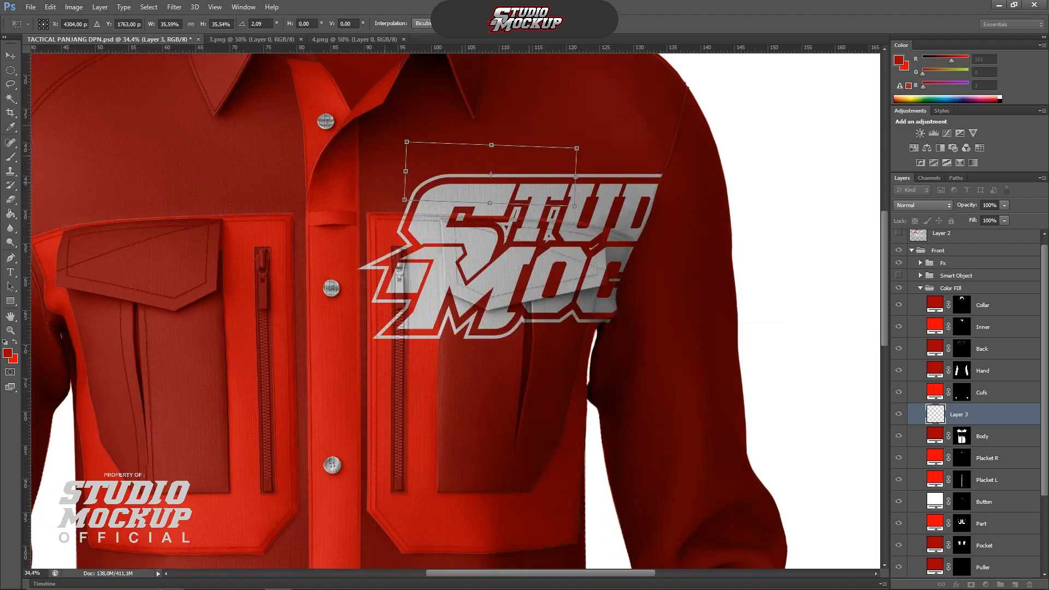
pyautogui.moveTo(490, 174); pyautogui.dragTo(503, 176)
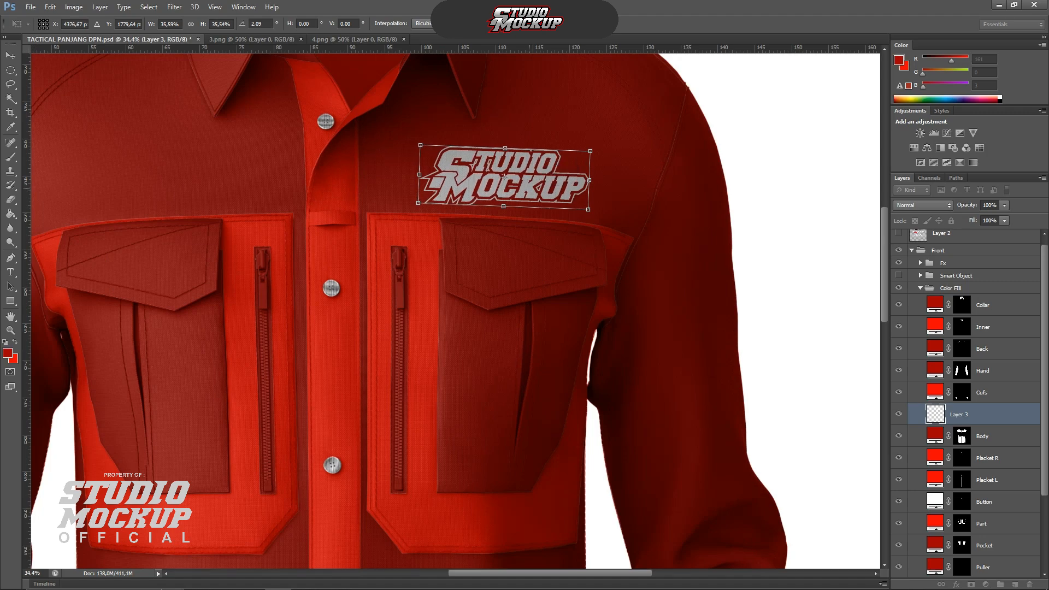
pyautogui.scroll(-3, 503, 176)
pyautogui.press('Return')
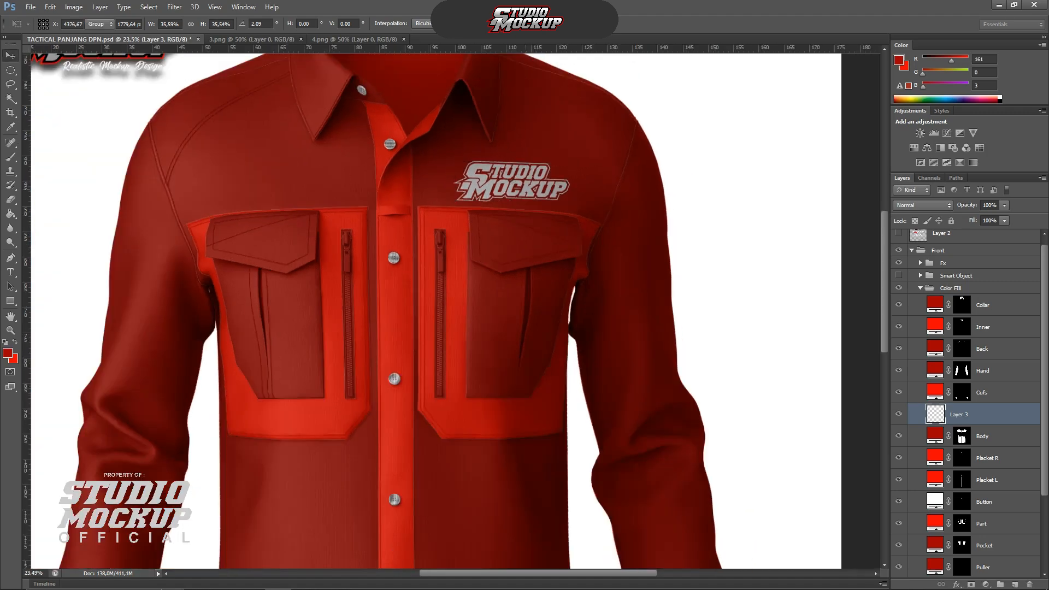
pyautogui.scroll(-3, 528, 191)
pyautogui.scroll(2, 522, 207)
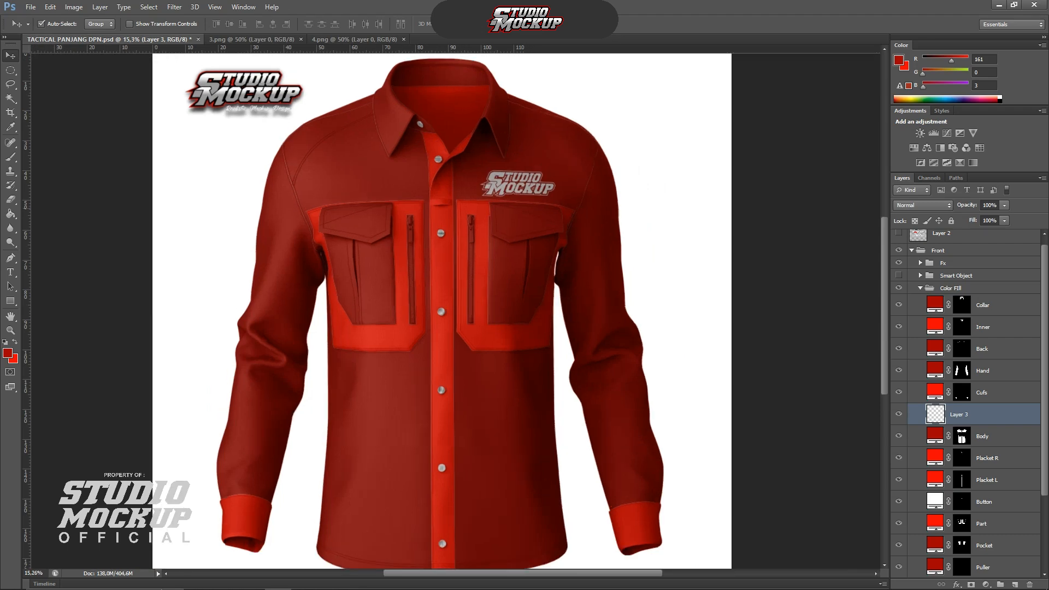
pyautogui.scroll(-1, 555, 220)
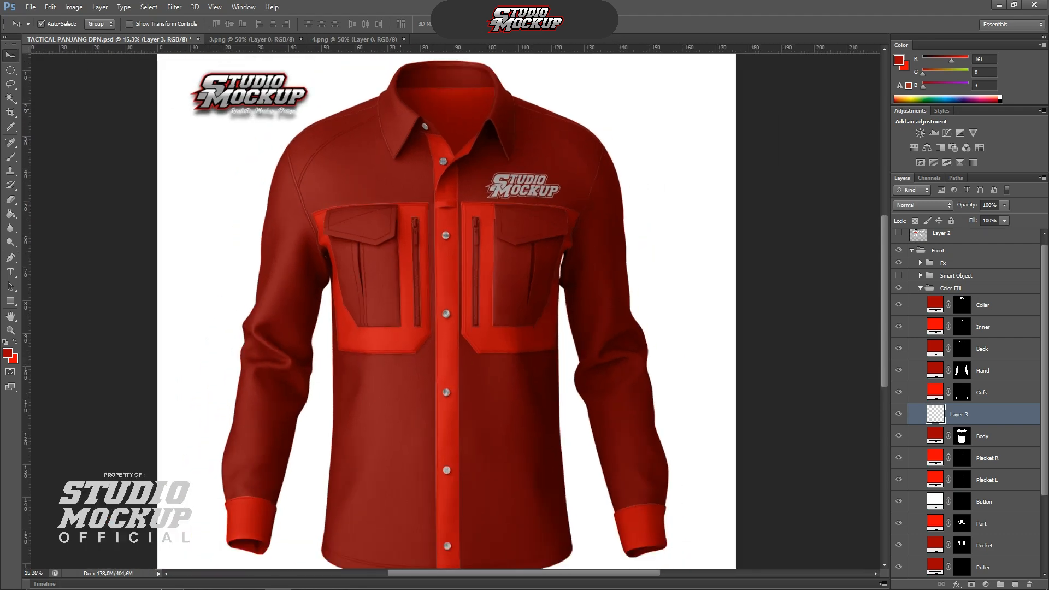
# Close the 4.png document and bring up the 3.png document with the Free Mockup artwork.
pyautogui.click(354, 39)
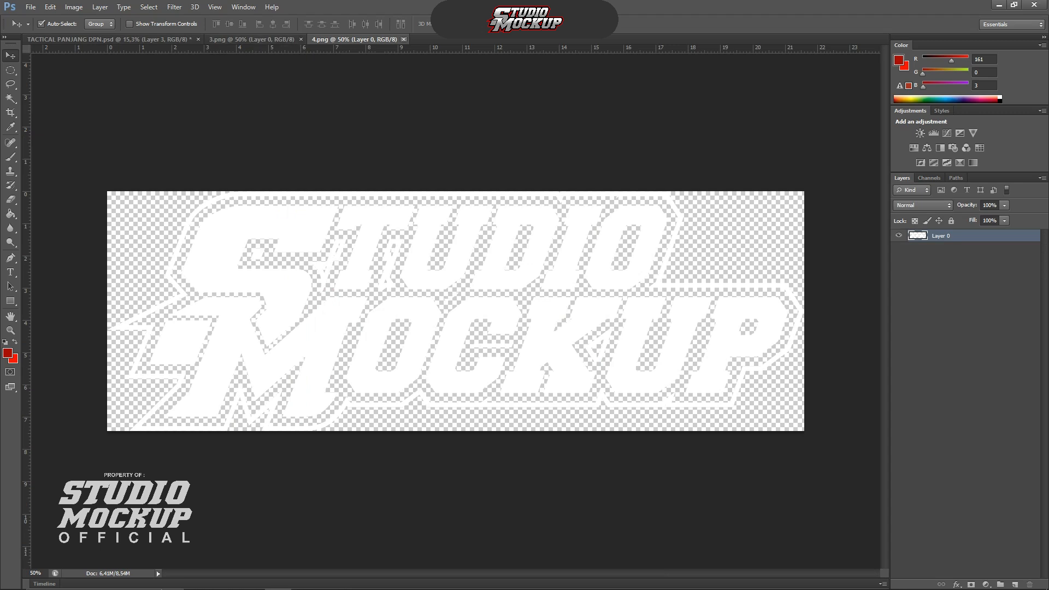
pyautogui.click(404, 40)
pyautogui.click(288, 40)
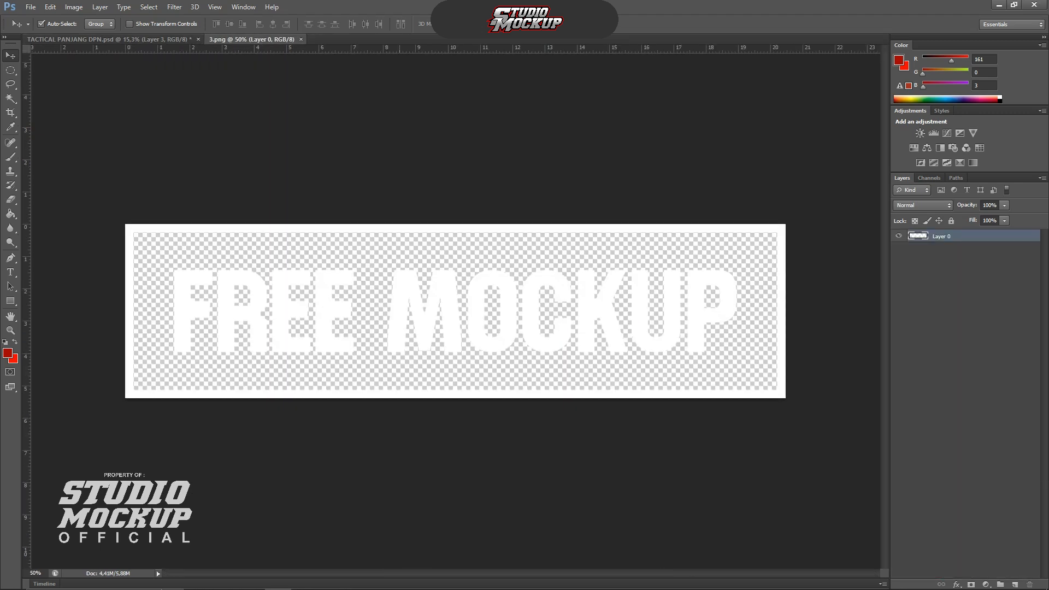
# Copy the Free Mockup artwork from 3.png into TACTICAL PANJANG DPN.psd and scale it to about 40.8% above the left-hand chest pocket.
pyautogui.moveTo(405, 283); pyautogui.dragTo(397, 198)
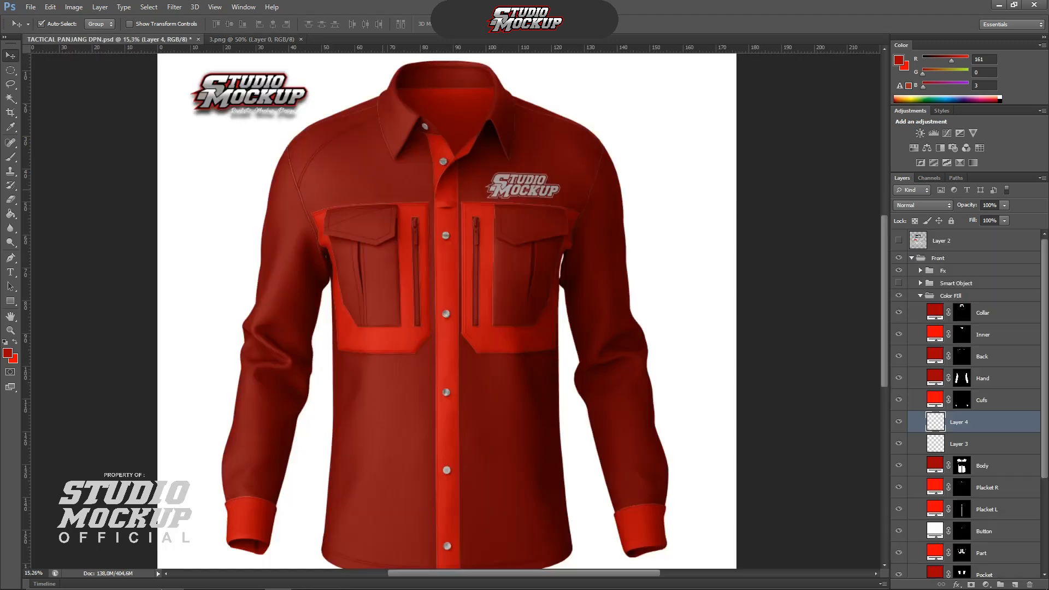
pyautogui.scroll(3, 411, 192)
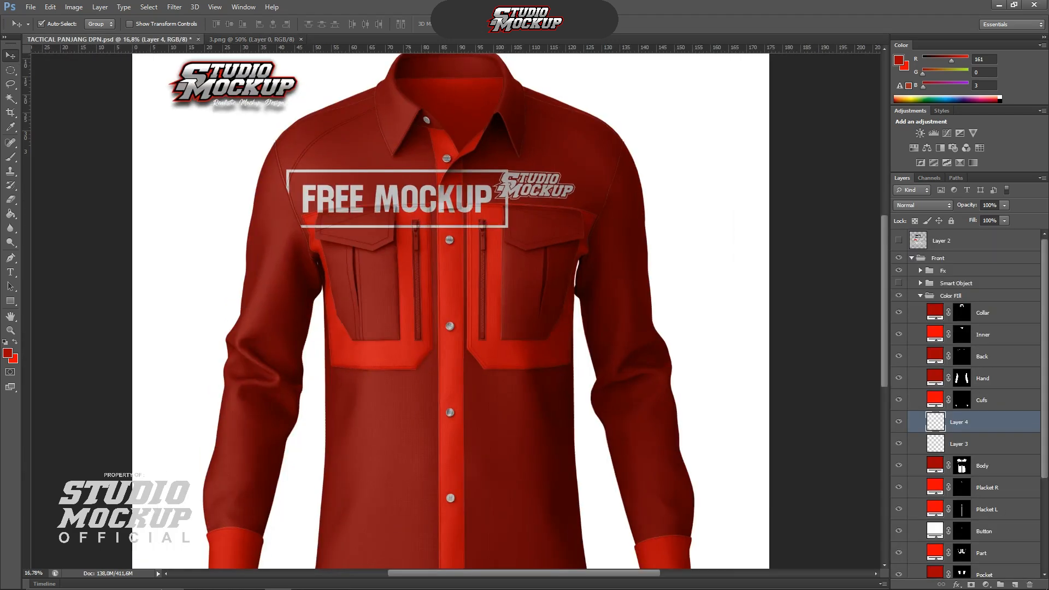
pyautogui.hotkey('ctrl', 't')
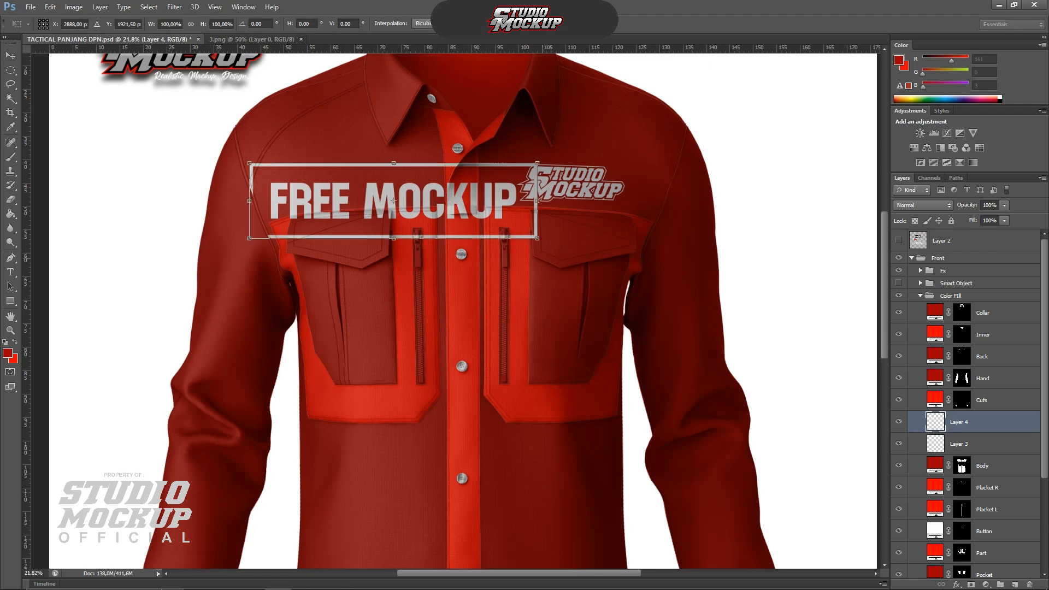
pyautogui.moveTo(537, 238); pyautogui.dragTo(366, 193)
pyautogui.moveTo(308, 179); pyautogui.dragTo(353, 183)
pyautogui.scroll(2, 350, 183)
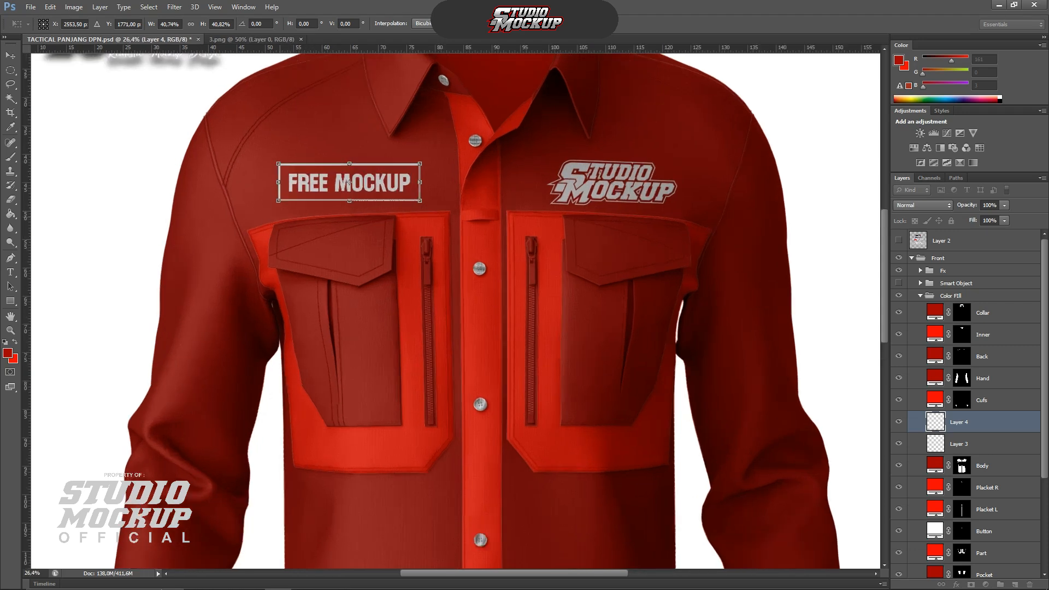
# Rotate the Free Mockup artwork 2.55° counter-clockwise, nudge it slightly down and away from the placket, and apply the transformation.
pyautogui.moveTo(277, 201); pyautogui.dragTo(279, 202)
pyautogui.scroll(2, 373, 196)
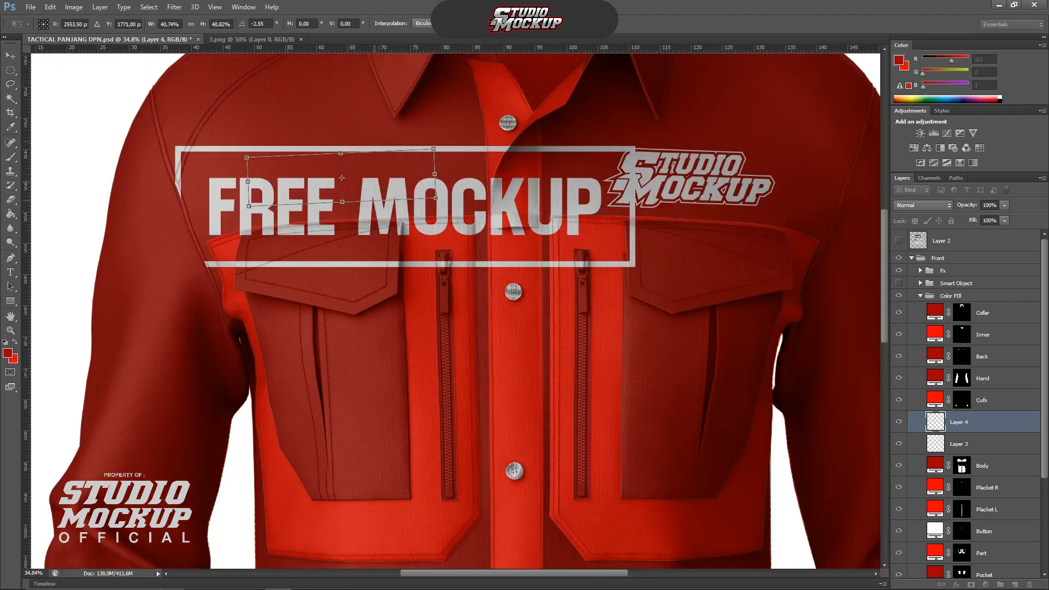
pyautogui.scroll(1, 341, 178)
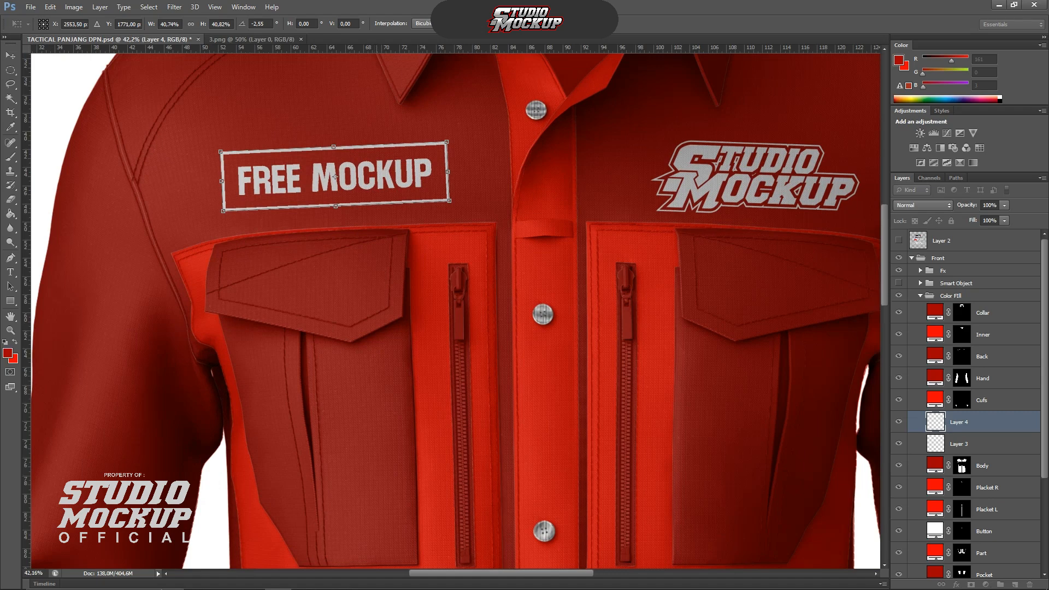
pyautogui.moveTo(335, 176); pyautogui.dragTo(327, 185)
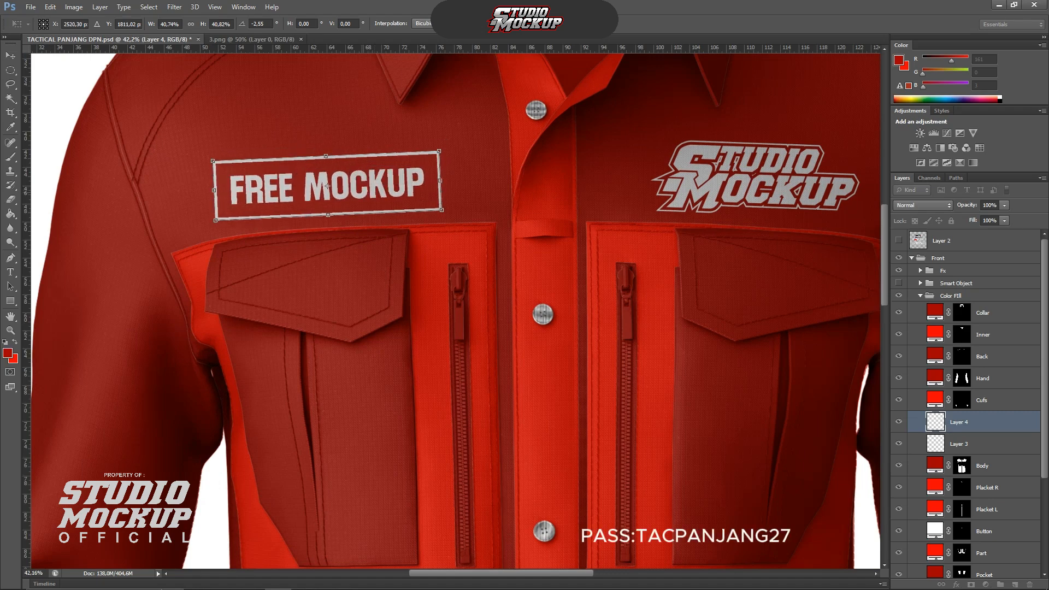
pyautogui.scroll(-1, 327, 186)
pyautogui.scroll(4, 330, 186)
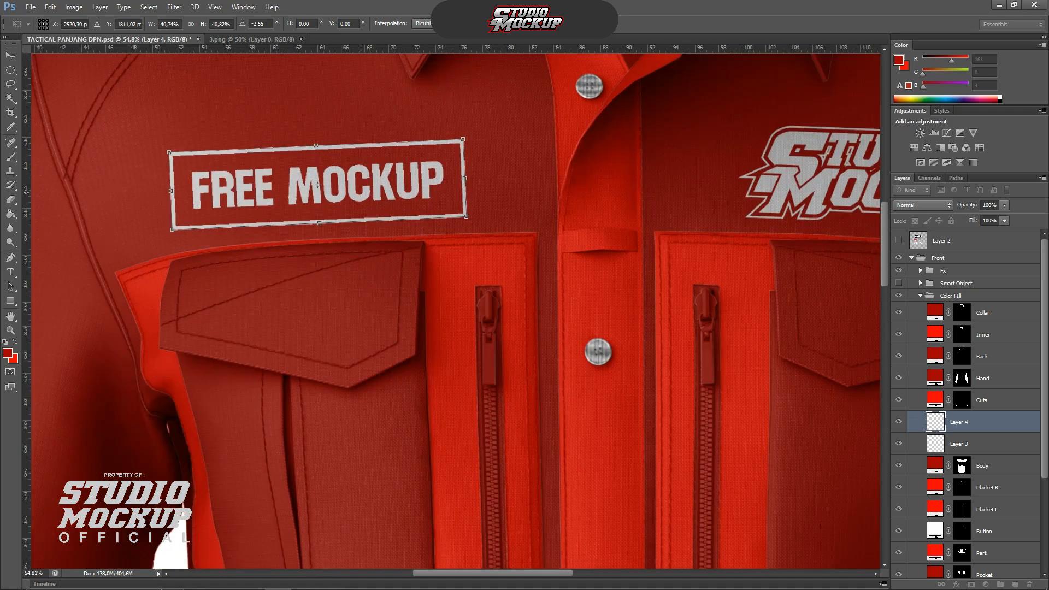
pyautogui.press('Return')
pyautogui.scroll(-12, 292, 170)
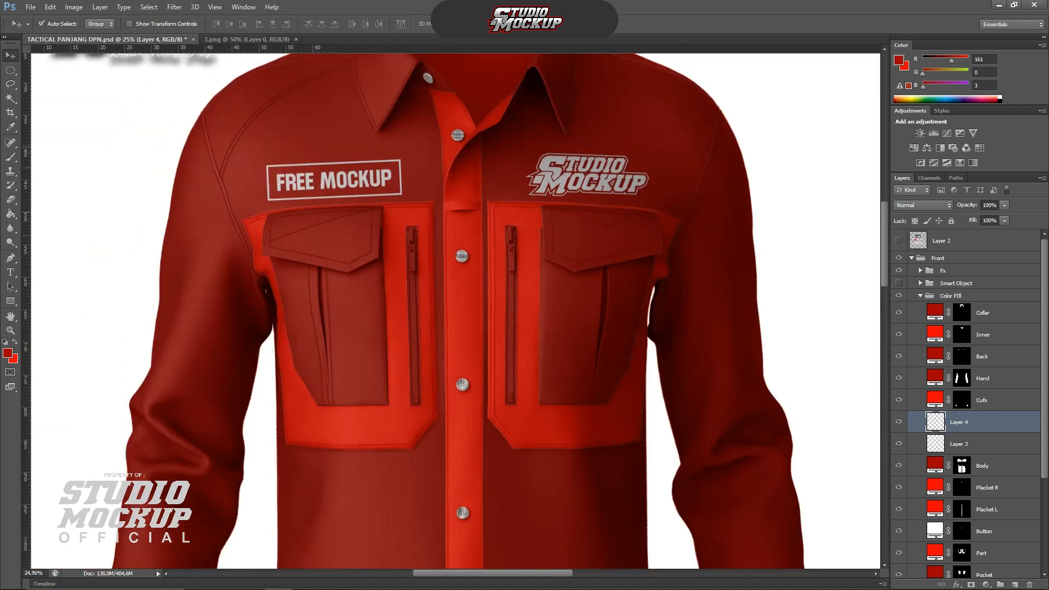
# Scale the Free Mockup artwork down slightly to about 95.6%, keeping its upper inner corner in place, and apply the transformation.
pyautogui.scroll(-5, 455, 305)
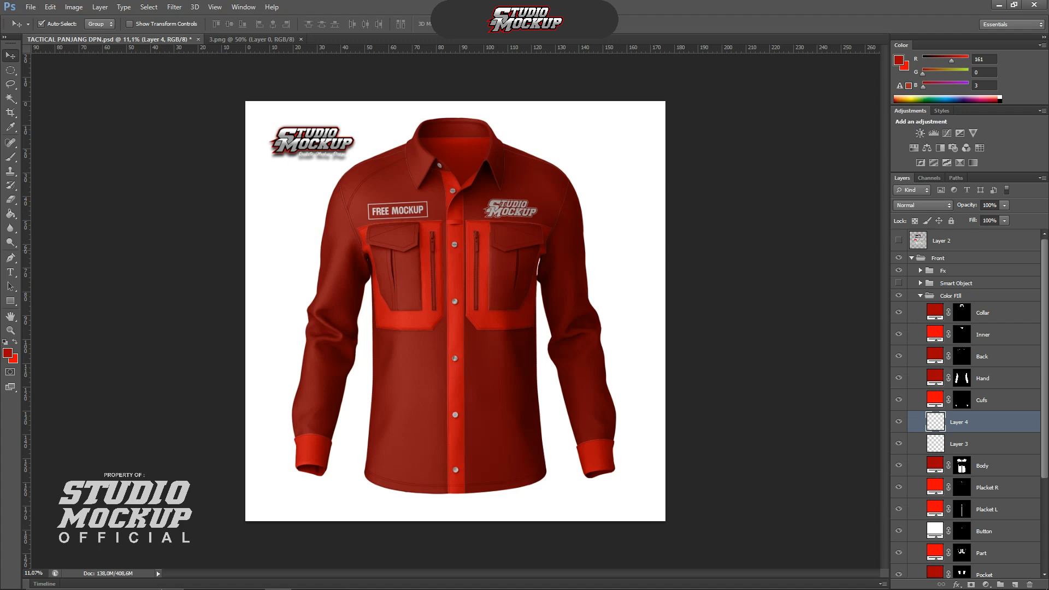
pyautogui.scroll(1, 453, 314)
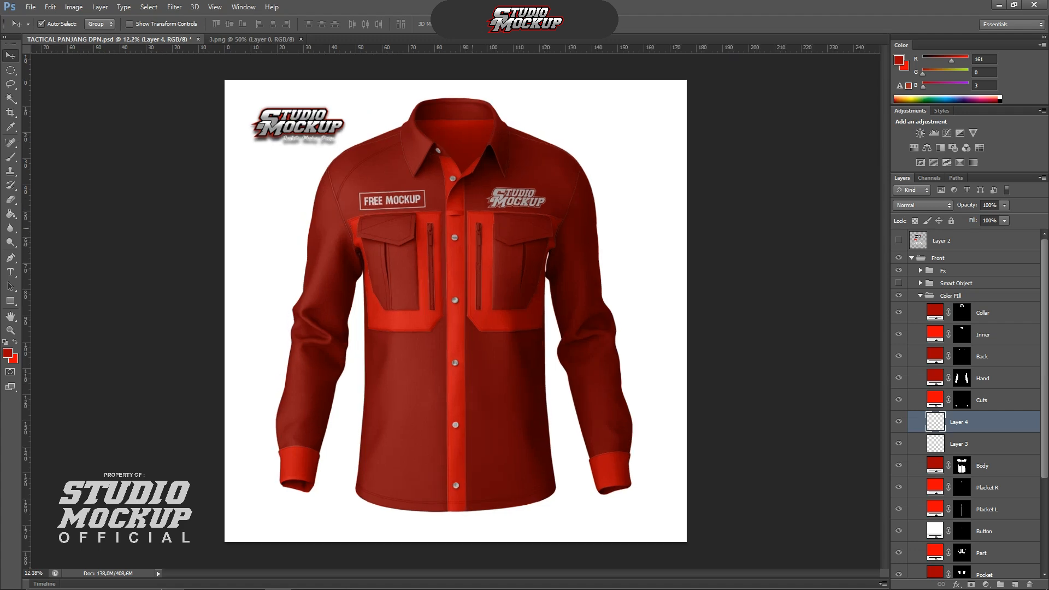
pyautogui.scroll(4, 430, 235)
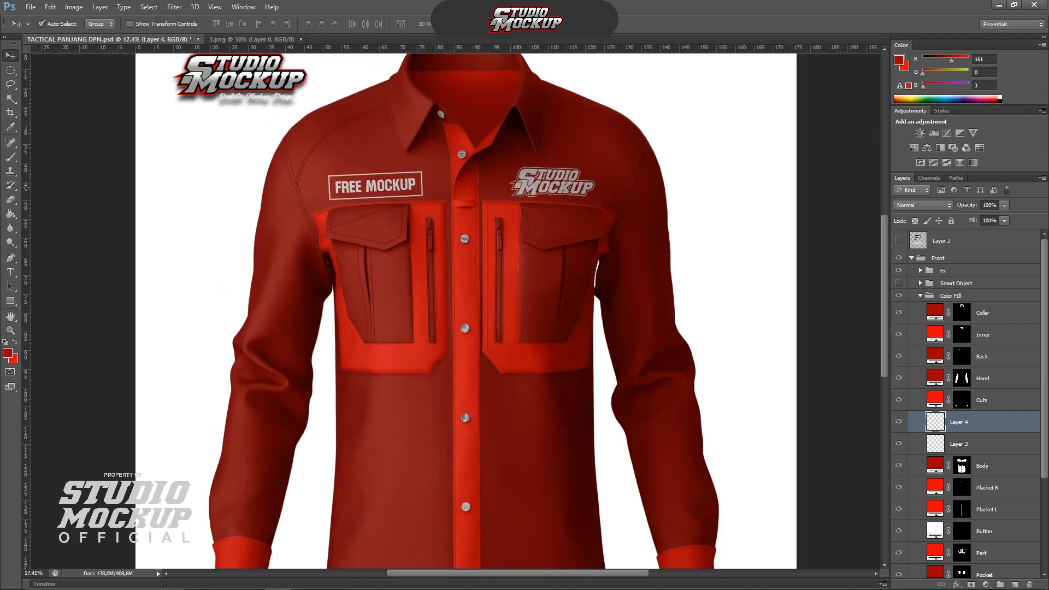
pyautogui.scroll(3, 522, 180)
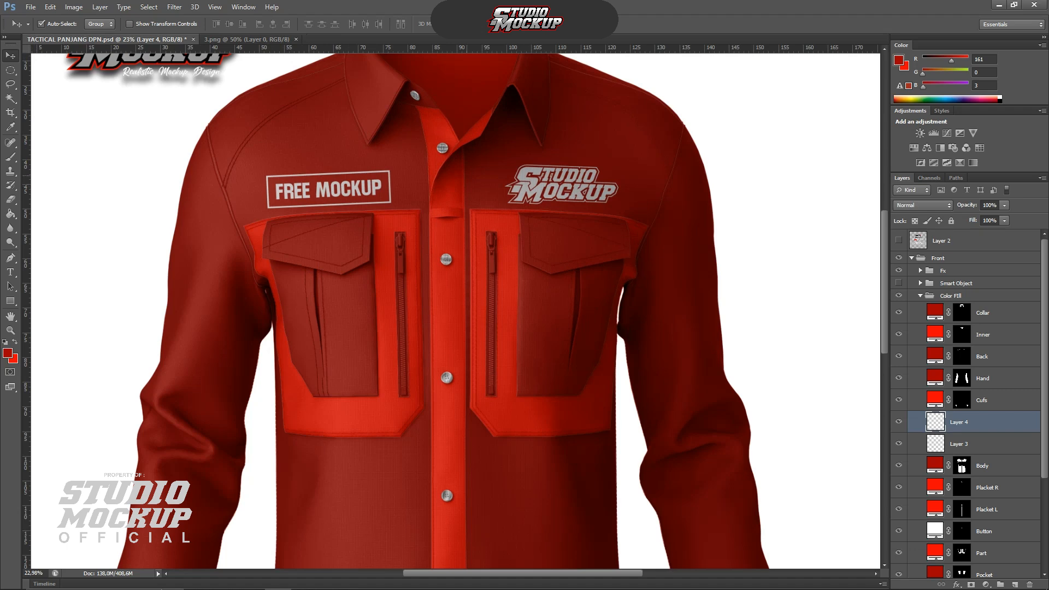
pyautogui.hotkey('ctrl', 't')
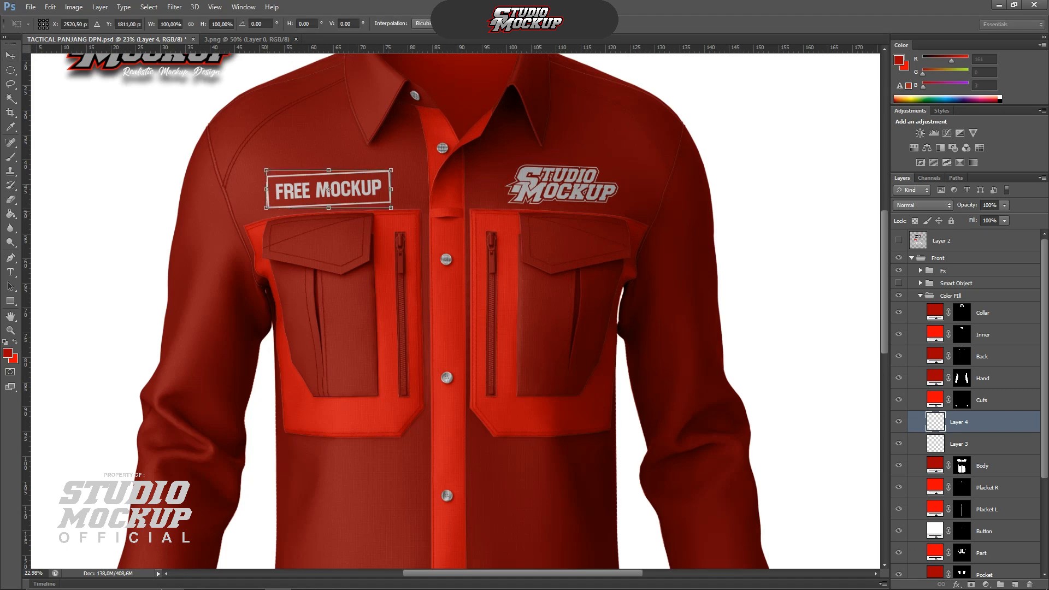
pyautogui.moveTo(267, 208); pyautogui.dragTo(273, 206)
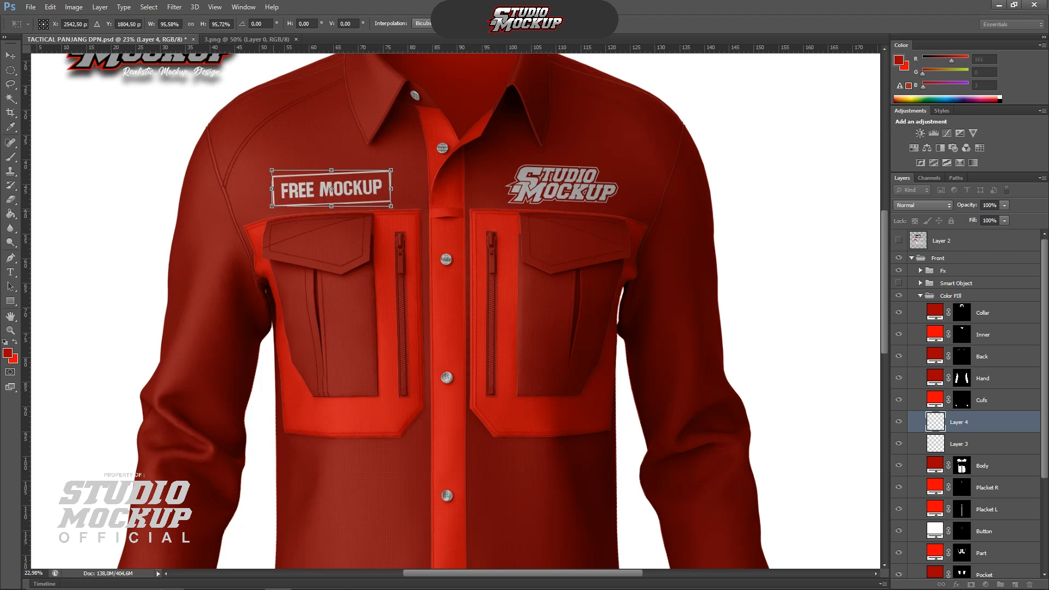
pyautogui.scroll(-2, 331, 189)
pyautogui.press('Return')
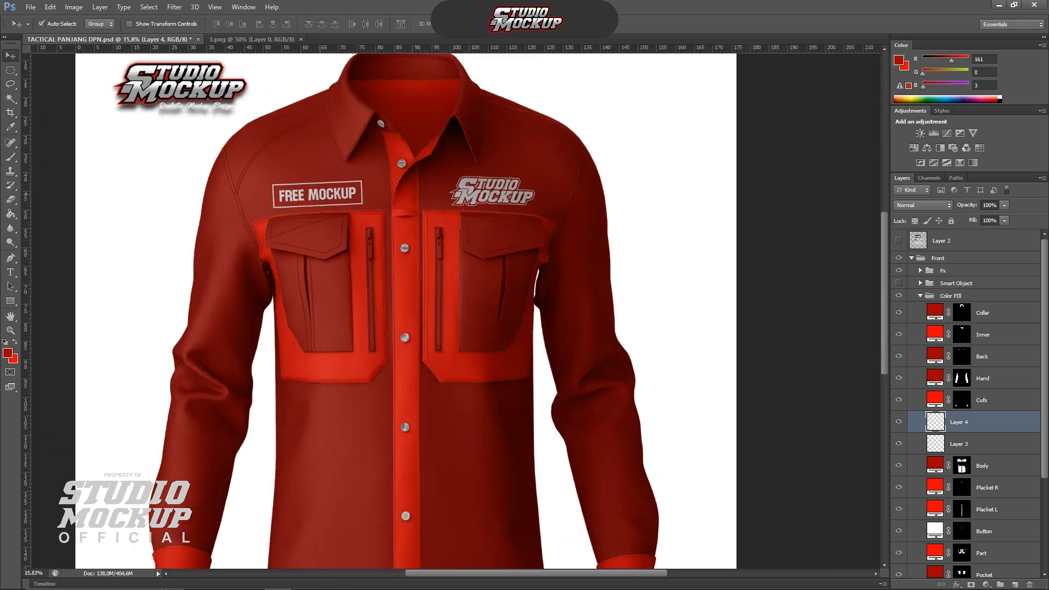
pyautogui.scroll(-1, 406, 306)
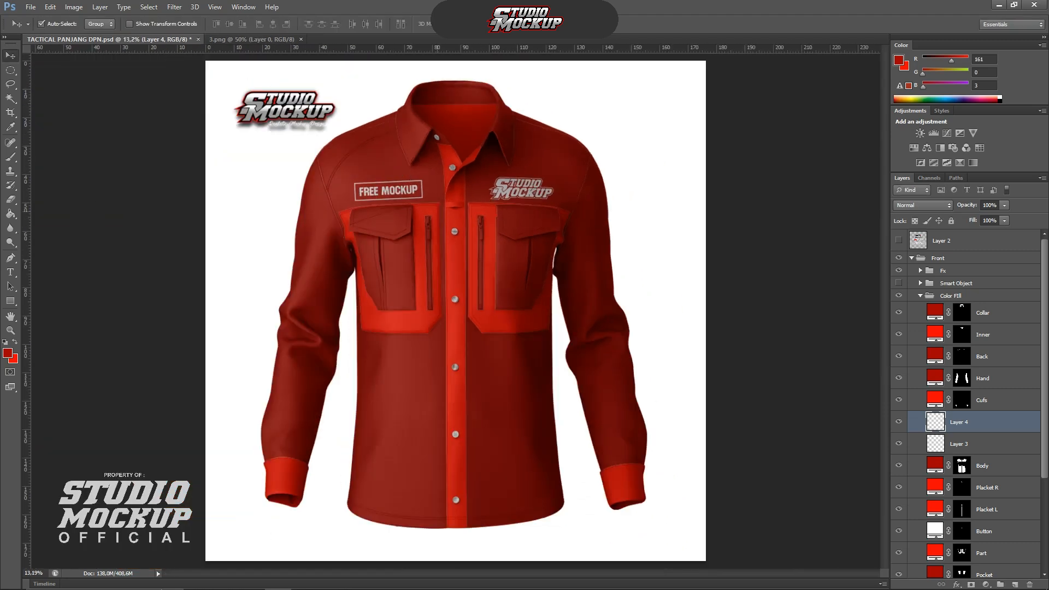
# Clip both chest logo layers, Layer 4 and Layer 3, to the Body fill layer with a clipping mask.
pyautogui.keyDown('shift'); pyautogui.click(959, 444); pyautogui.keyUp('shift')
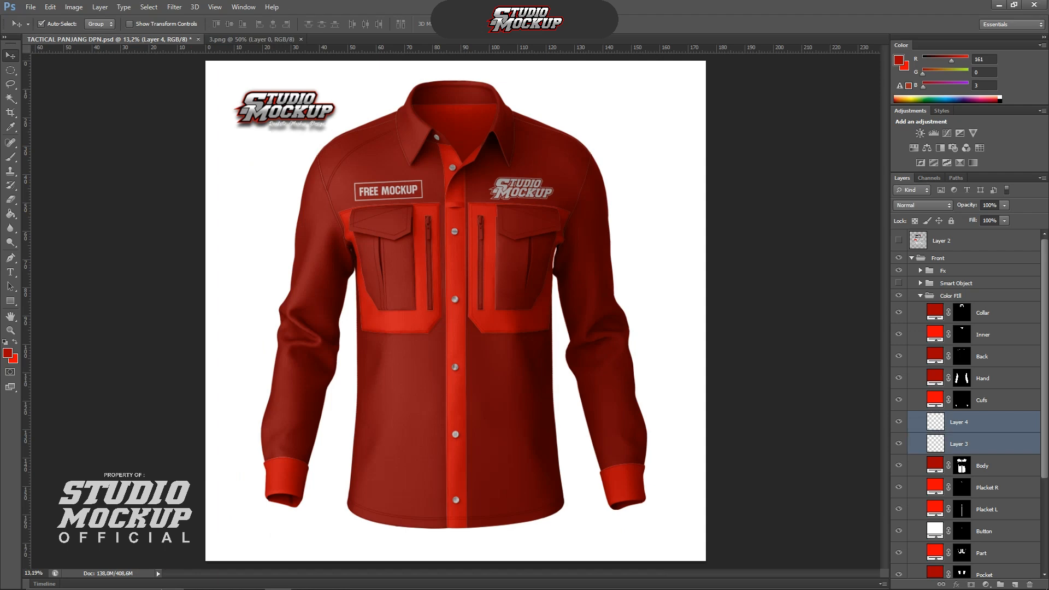
pyautogui.rightClick(959, 444)
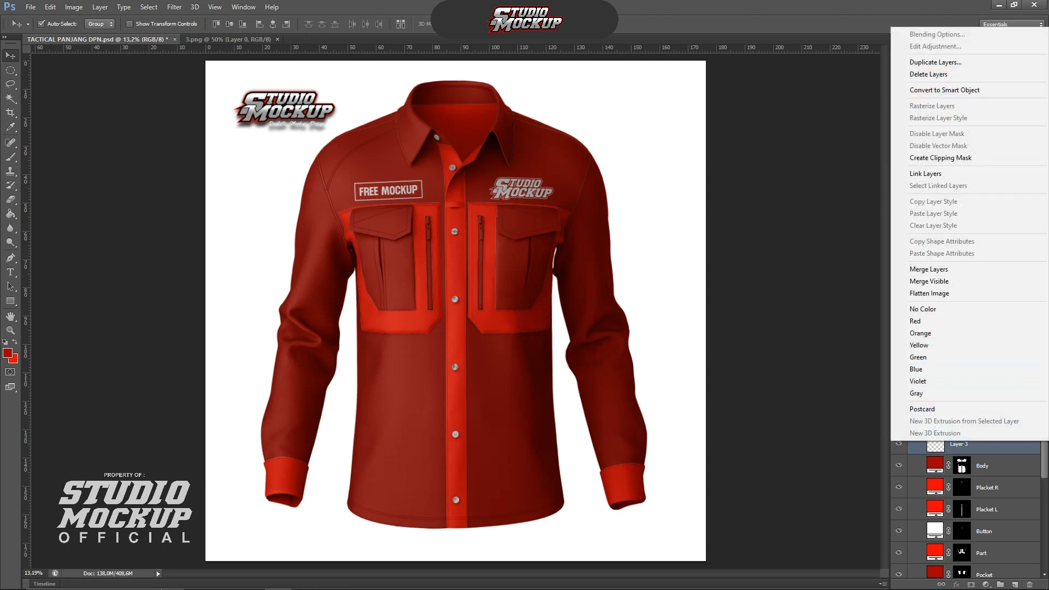
pyautogui.click(951, 158)
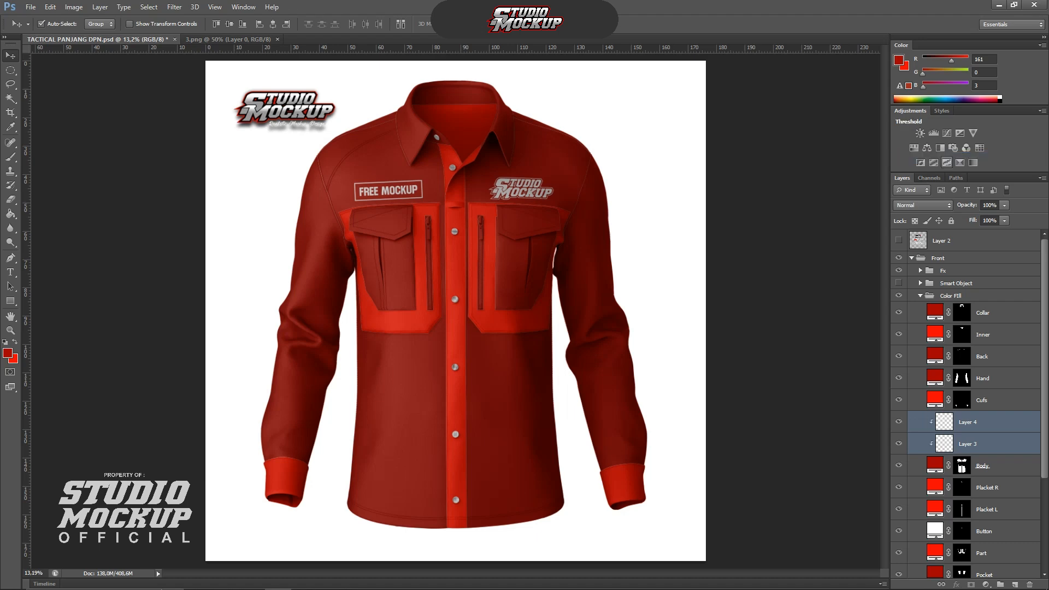
pyautogui.scroll(3, 431, 215)
pyautogui.scroll(-6, 430, 215)
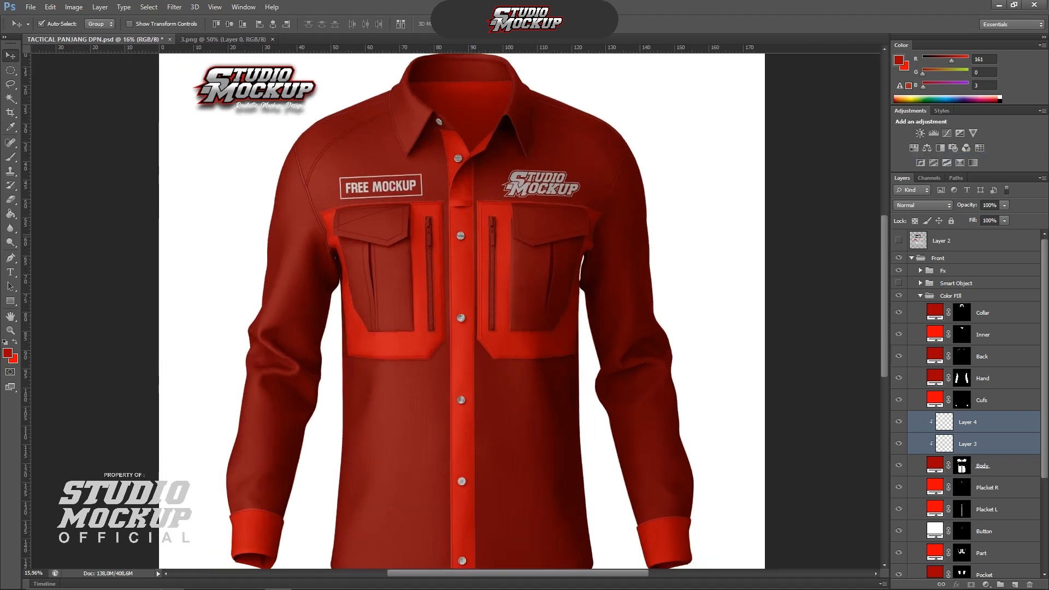
pyautogui.scroll(2, 455, 311)
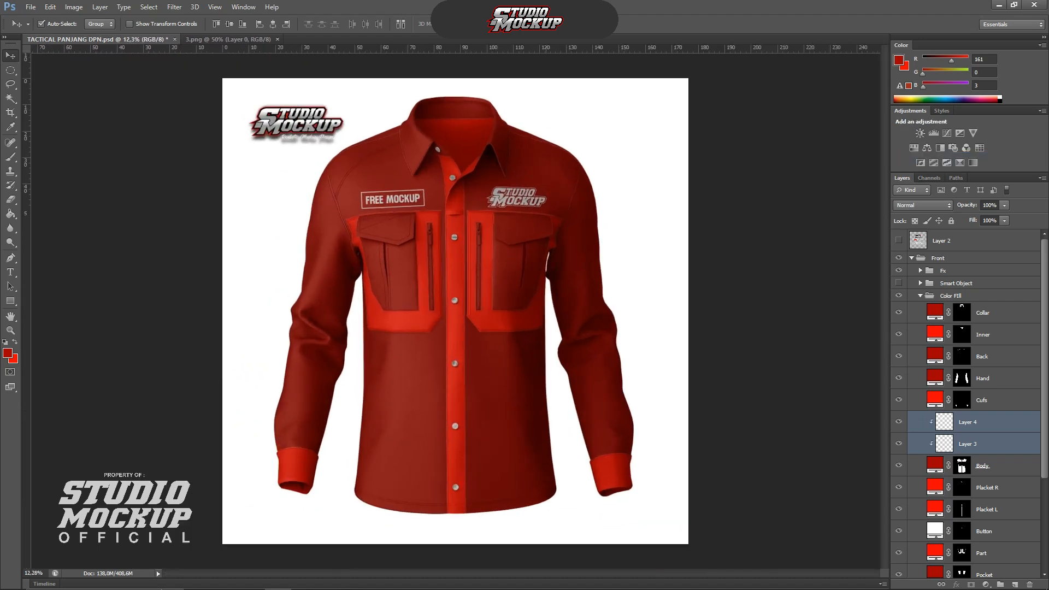